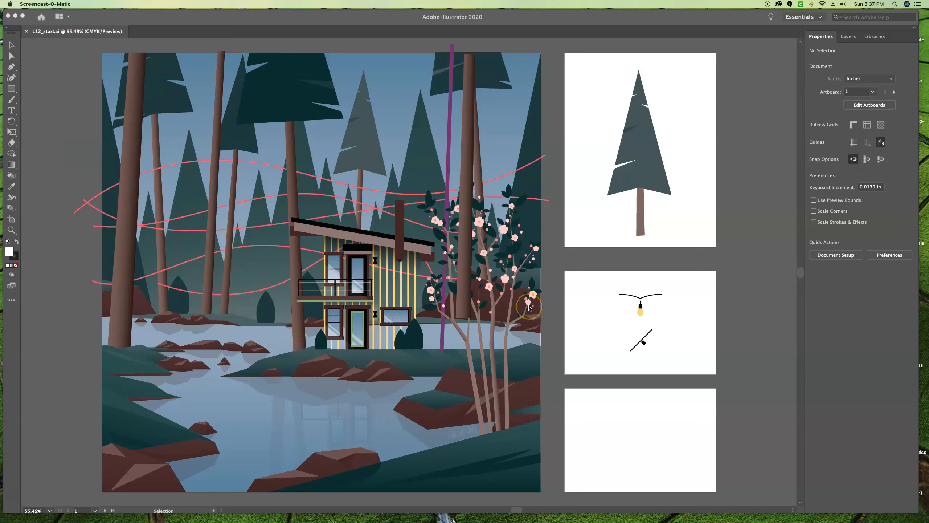
Save the document under a new Illustrator 2020 file name made of the designer's first name followed by VacationPoster
{"action": "left_click", "coordinate": [44, 53]}
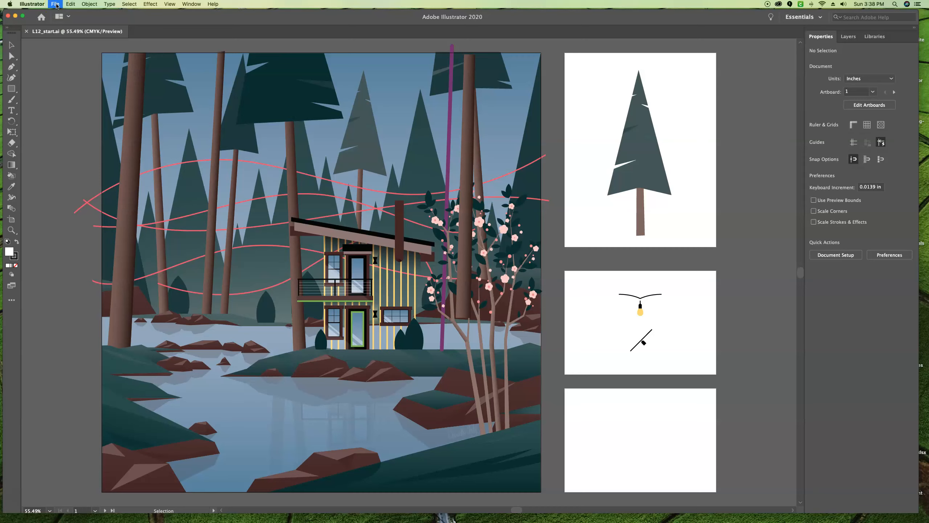
{"action": "left_click", "coordinate": [56, 5]}
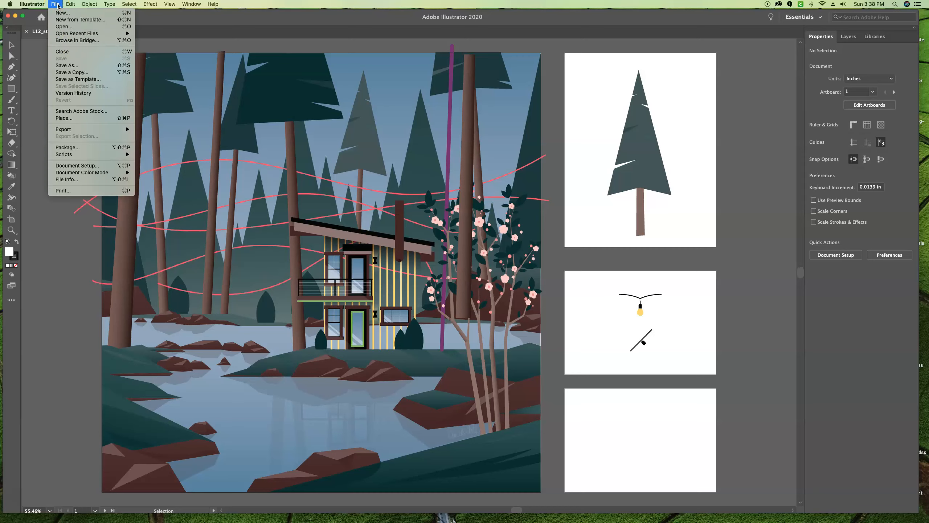
{"action": "left_click", "coordinate": [77, 66]}
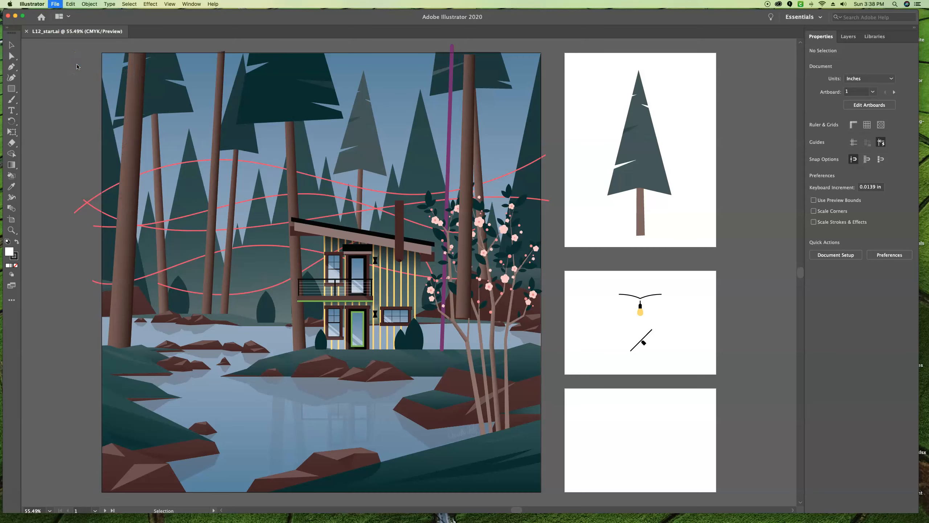
{"action": "type", "text": "Brenda"}
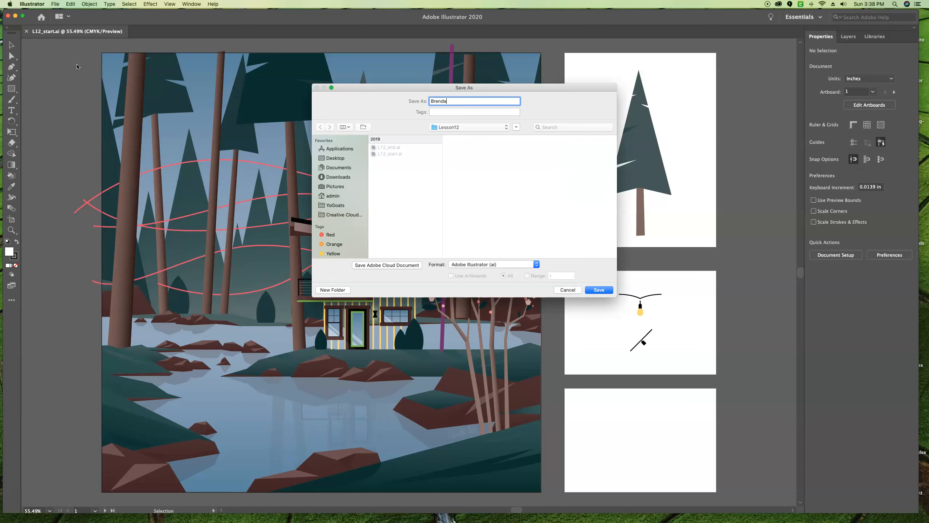
{"action": "type", "text": "VacationPoster."}
{"action": "key", "text": "Return"}
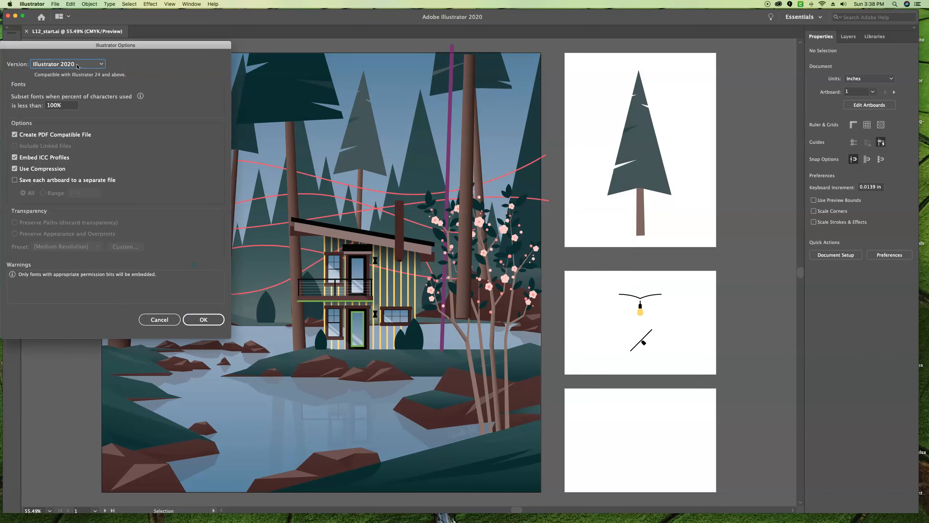
{"action": "left_click", "coordinate": [205, 319]}
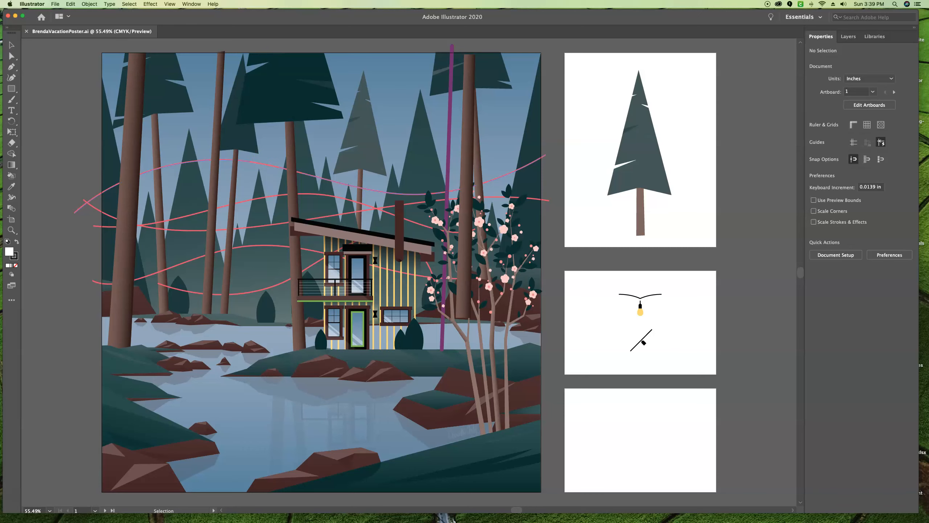
Show the Brushes panel and place it over the single-tree artboard, clear of the main poster artwork
{"action": "left_click", "coordinate": [197, 5]}
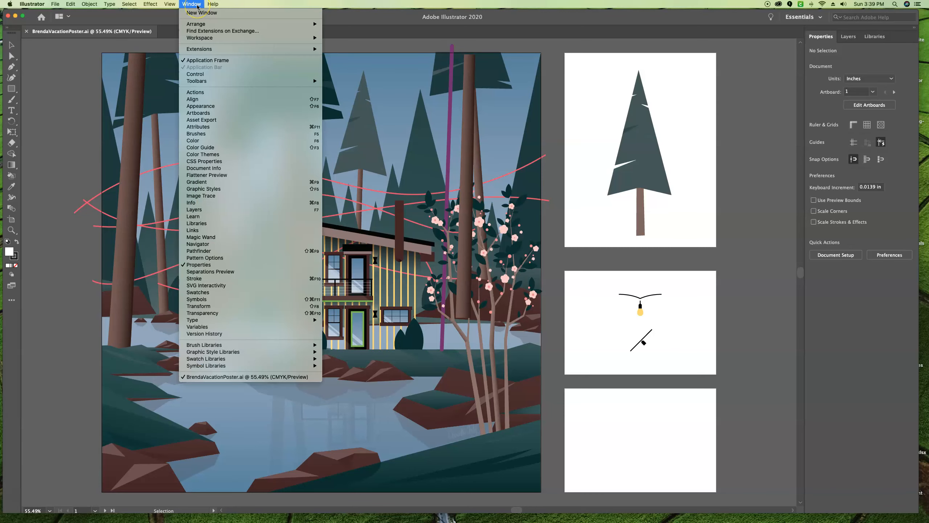
{"action": "left_click", "coordinate": [204, 135]}
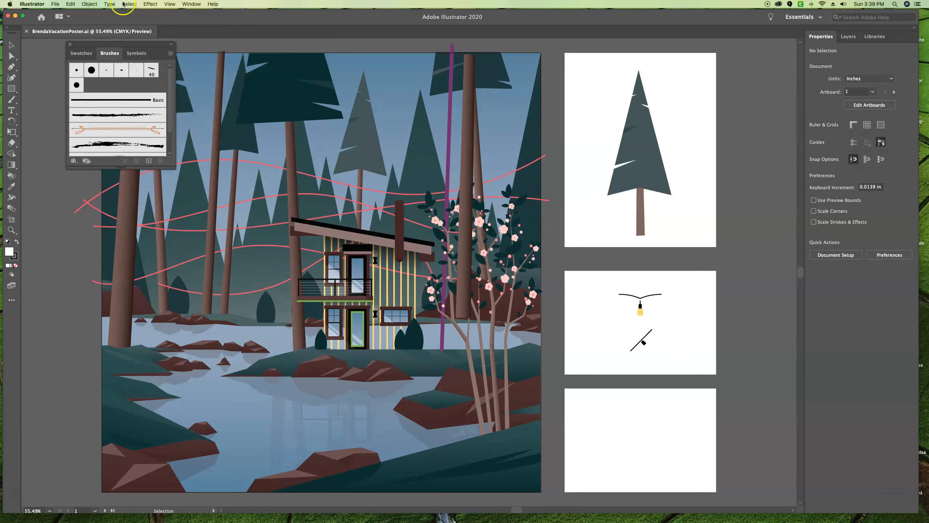
{"action": "mouse_move", "coordinate": [157, 45]}
{"action": "left_mouse_down"}
{"action": "mouse_move", "coordinate": [819, 62]}
{"action": "mouse_move", "coordinate": [738, 50]}
{"action": "left_mouse_up"}
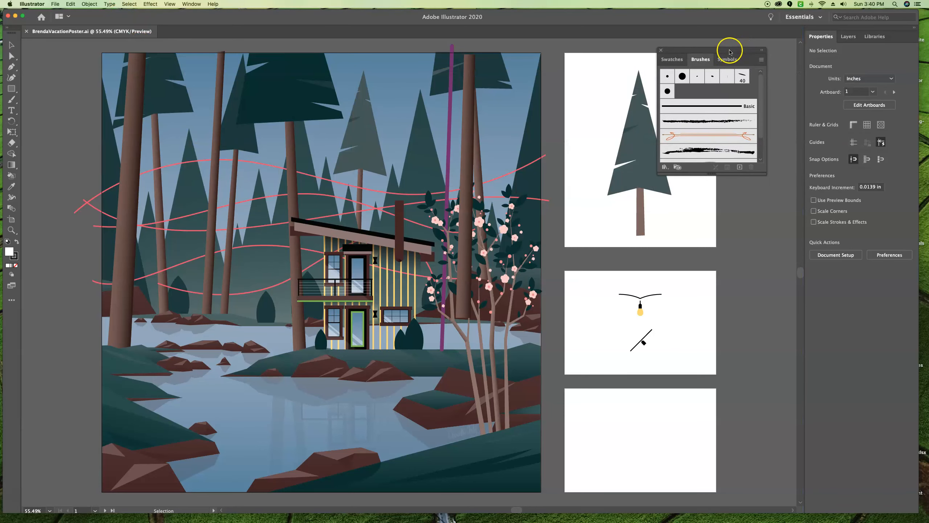
Hide the art, bristle and pattern brushes so only calligraphic brushes show, and display them in list view
{"action": "left_click", "coordinate": [762, 59]}
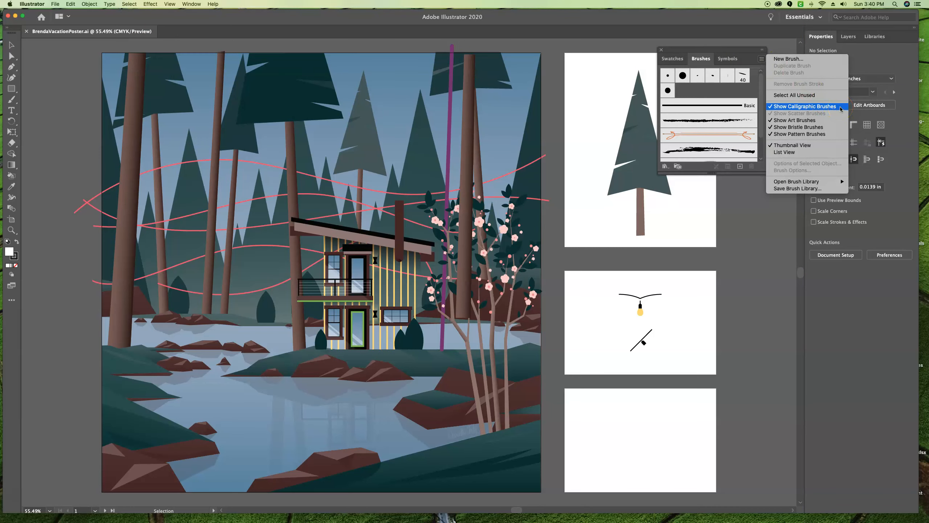
{"action": "left_click", "coordinate": [828, 115]}
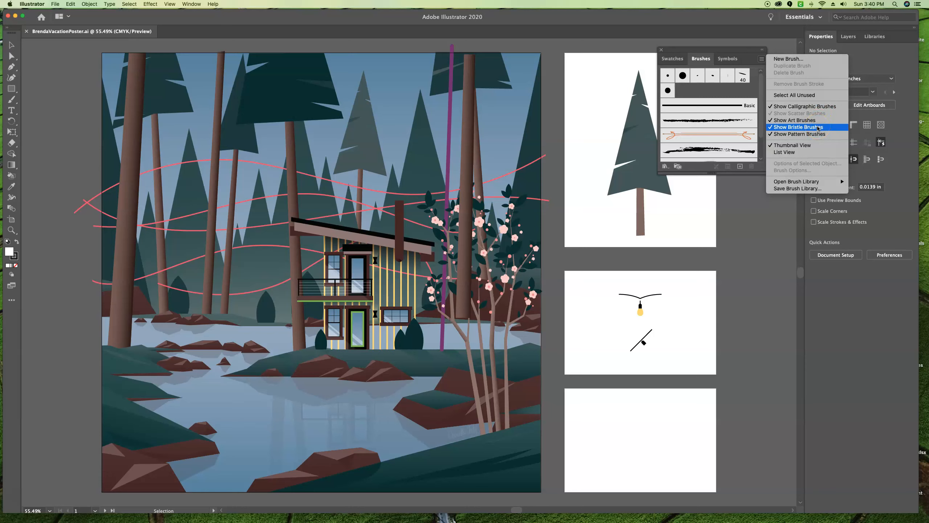
{"action": "left_click", "coordinate": [815, 137]}
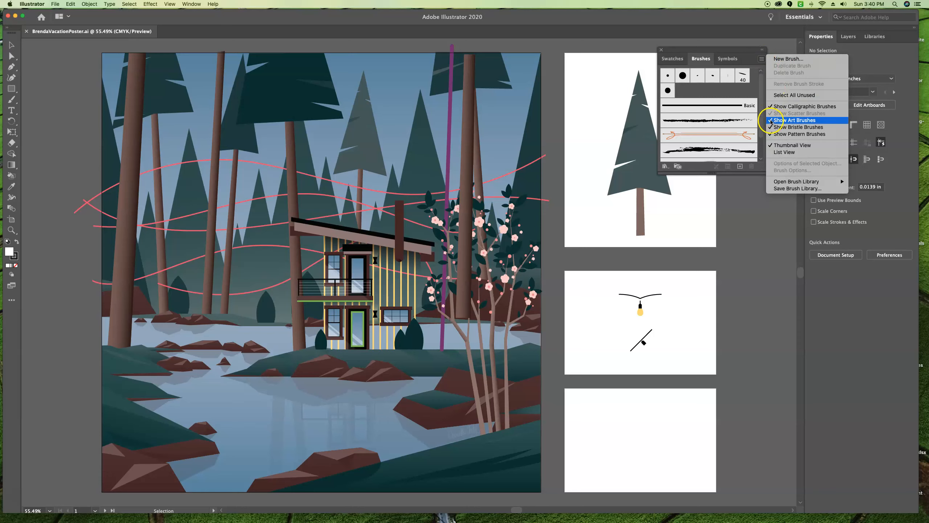
{"action": "left_click", "coordinate": [771, 122]}
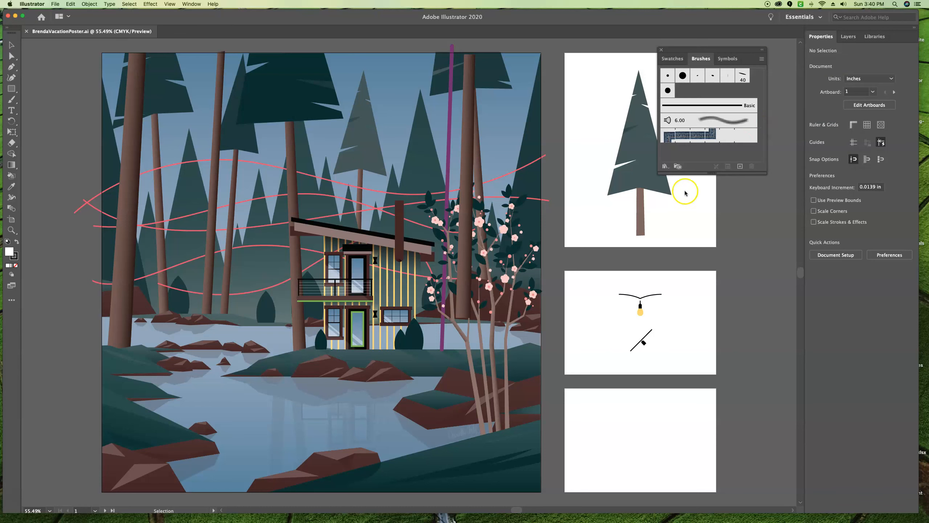
{"action": "left_click", "coordinate": [761, 59]}
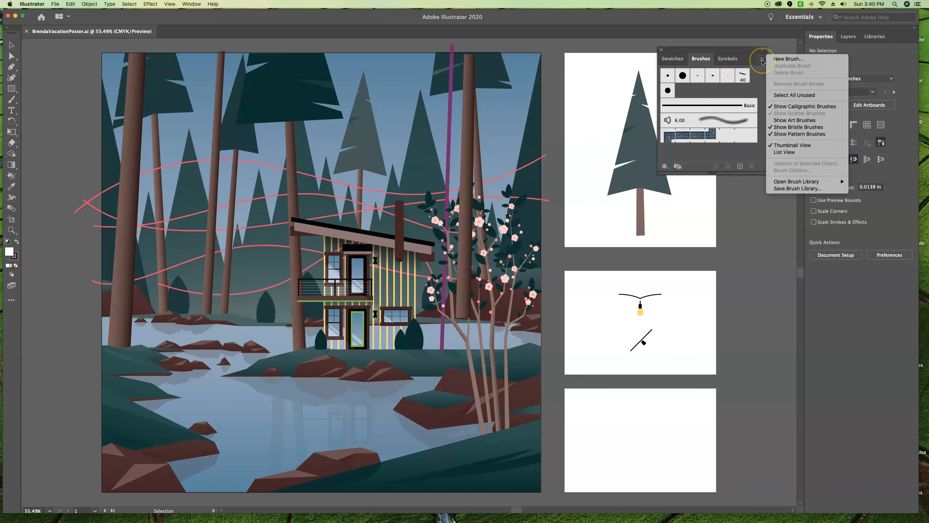
{"action": "left_click", "coordinate": [793, 128]}
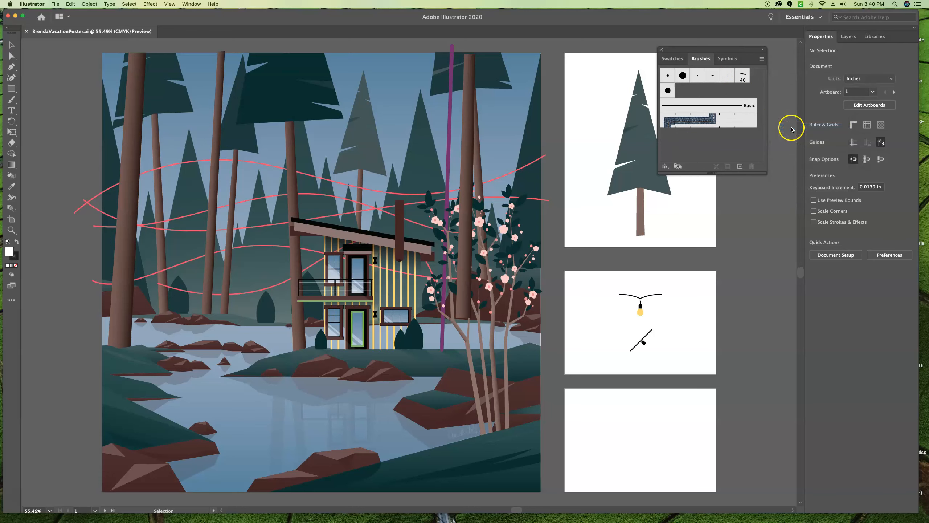
{"action": "left_click", "coordinate": [761, 59]}
{"action": "left_click", "coordinate": [786, 134]}
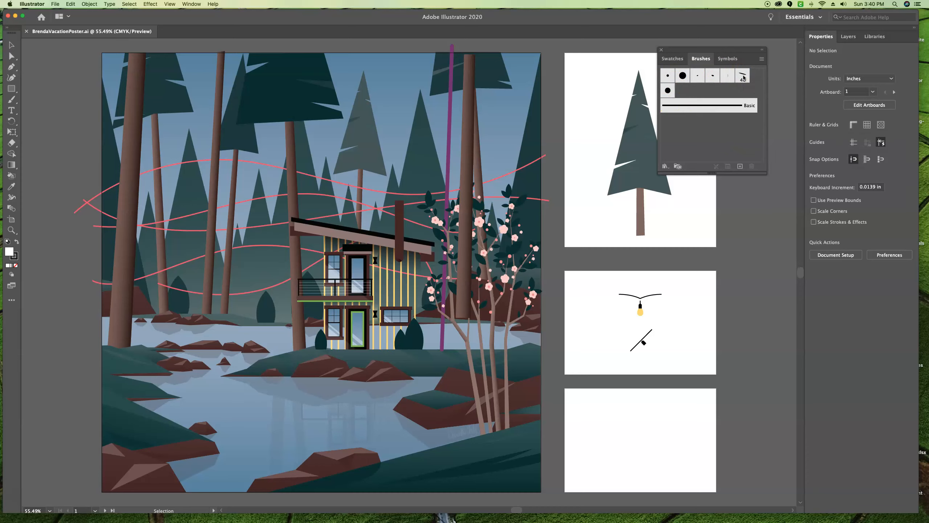
{"action": "left_click", "coordinate": [761, 59]}
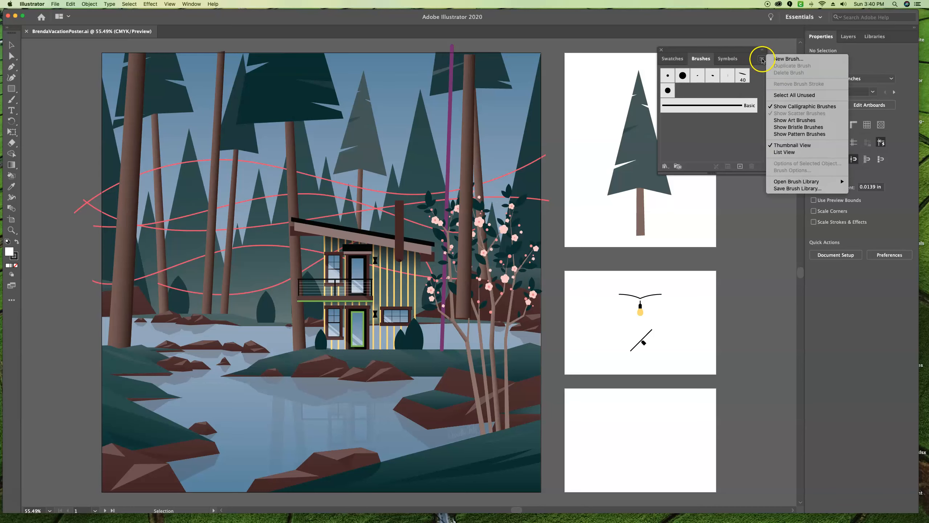
{"action": "left_click", "coordinate": [787, 156]}
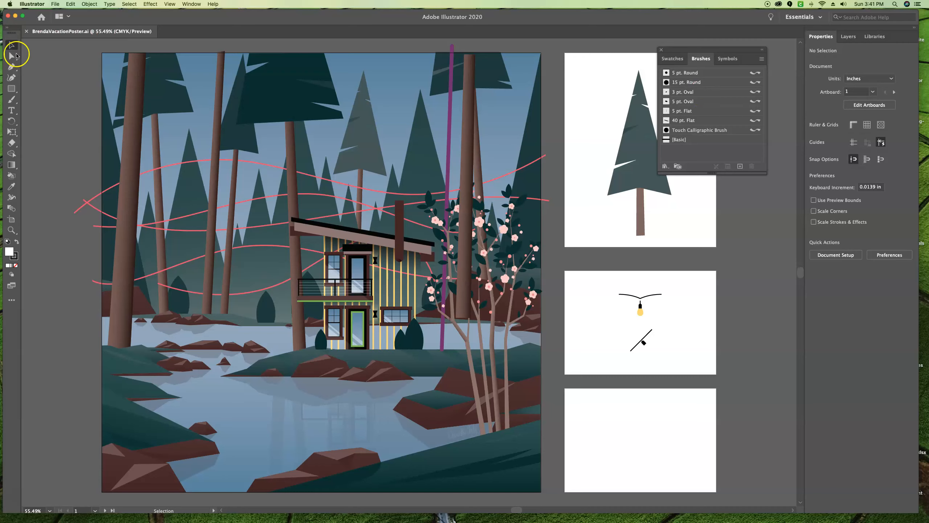
Select all the pink wavy paths that run across the forest behind the house
{"action": "left_click", "coordinate": [275, 167]}
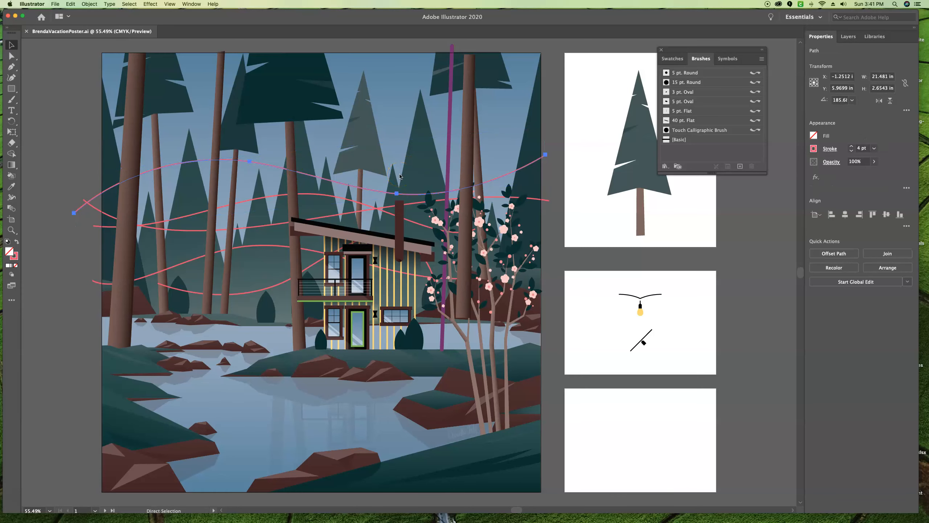
{"action": "key", "text": "super+equal"}
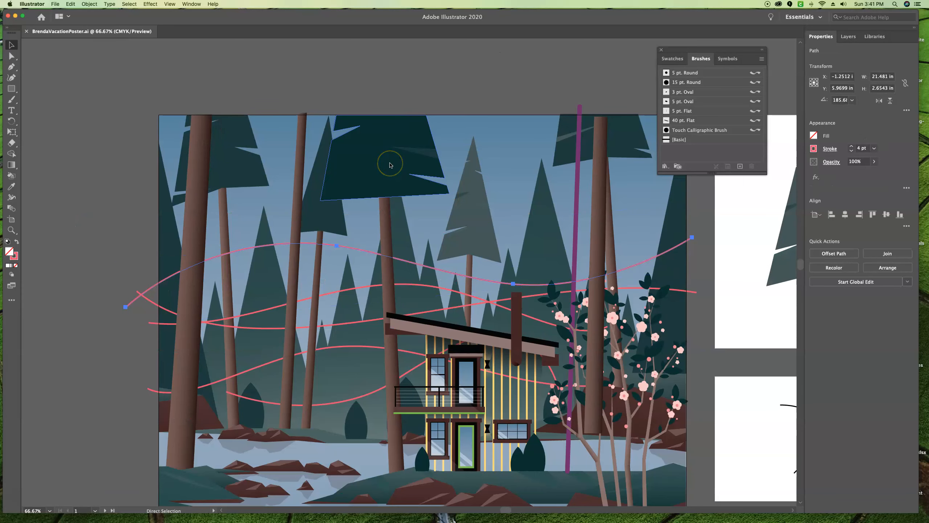
{"action": "key", "text": "super+equal"}
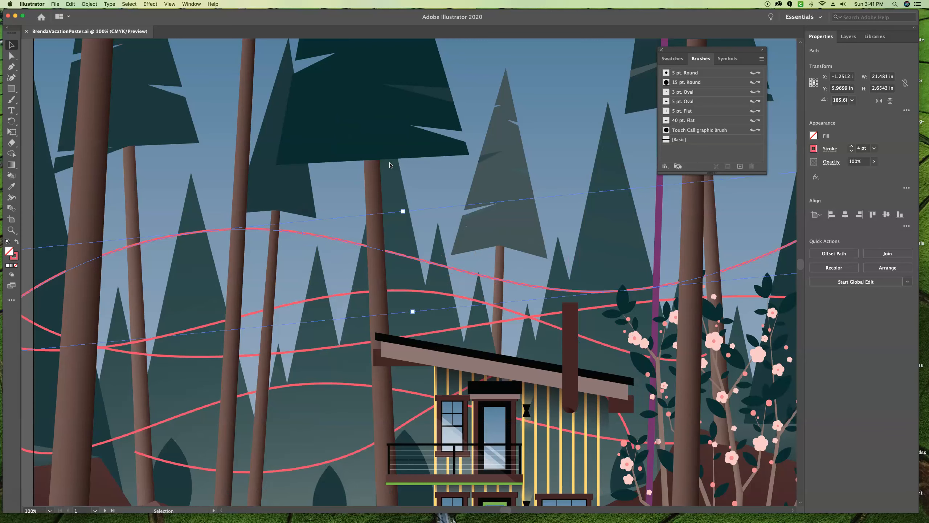
{"action": "key", "text": "super+0"}
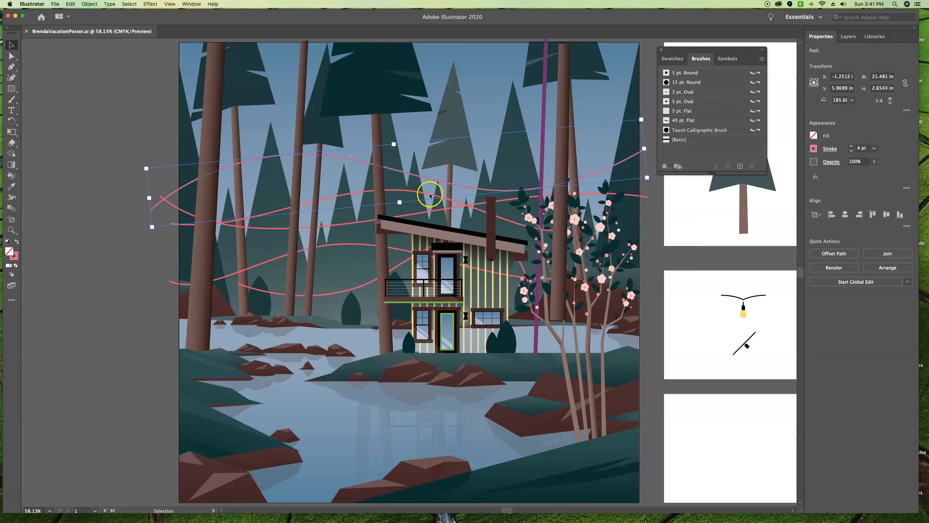
{"action": "left_click", "coordinate": [134, 4]}
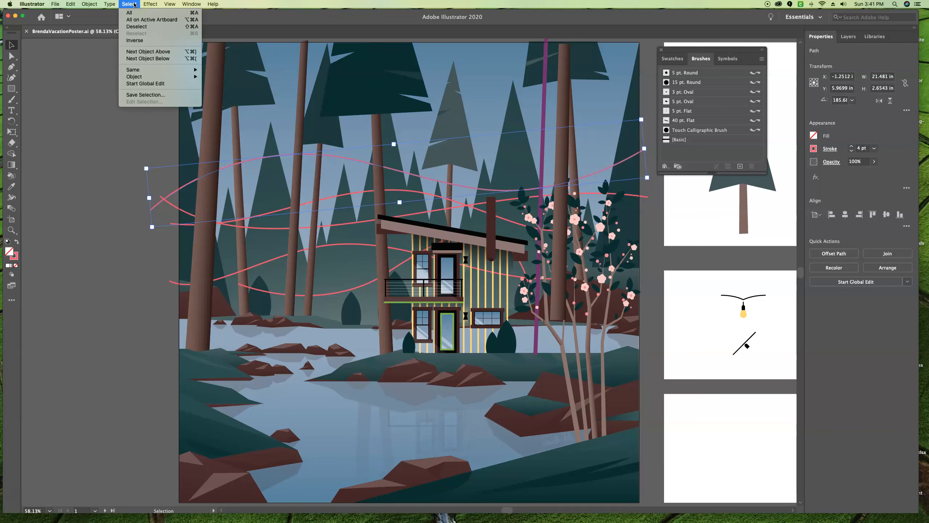
{"action": "mouse_move", "coordinate": [143, 70]}
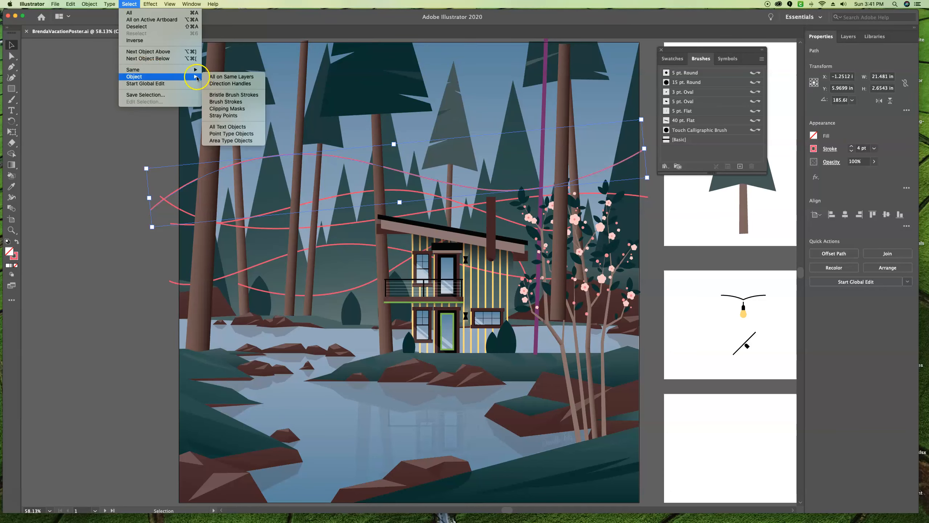
{"action": "left_click", "coordinate": [221, 114]}
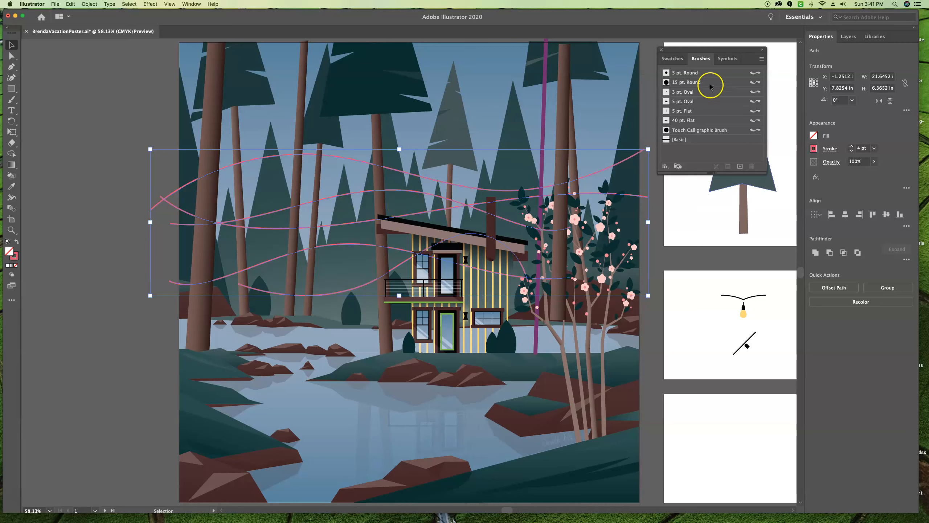
Apply the 40 pt. Flat calligraphic brush to the wavy paths and set their stroke weight to 3 pt
{"action": "left_click", "coordinate": [679, 120]}
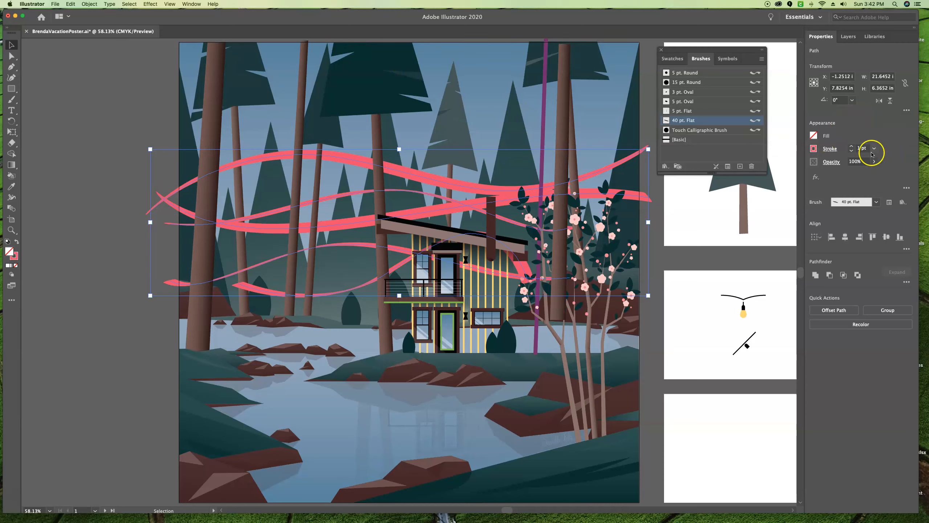
{"action": "left_click", "coordinate": [852, 146]}
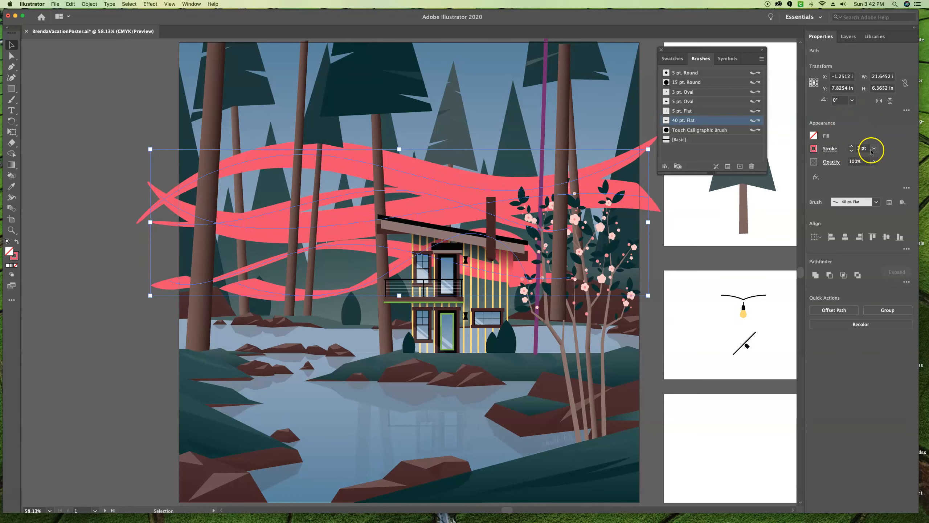
Change the wavy paths' stroke color to white, reduce their opacity to 20%, and deselect them
{"action": "left_click", "coordinate": [814, 135]}
{"action": "key", "text": "Escape"}
{"action": "left_click", "coordinate": [815, 149]}
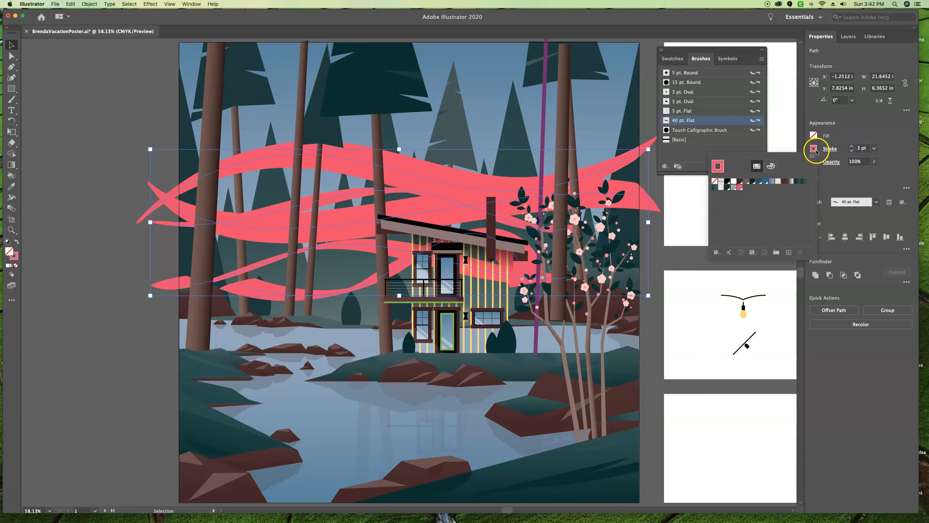
{"action": "left_click", "coordinate": [735, 182]}
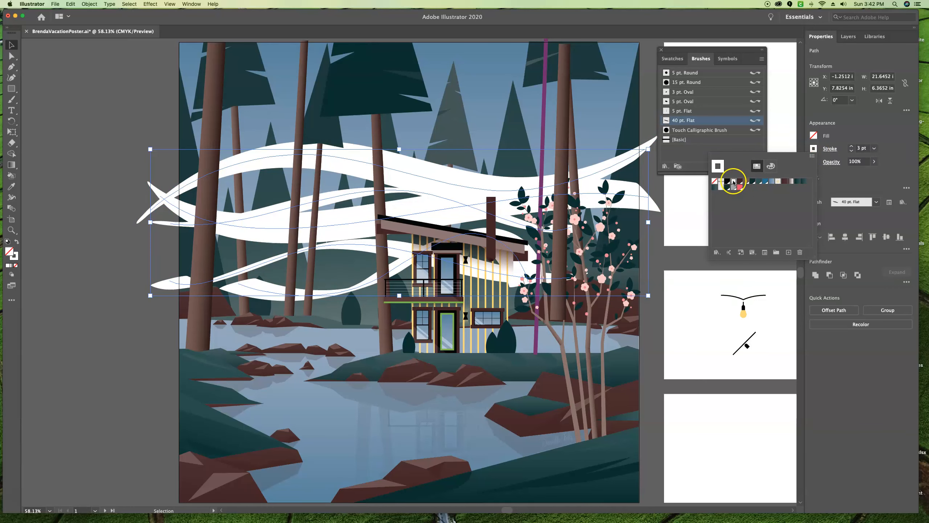
{"action": "left_click", "coordinate": [864, 124]}
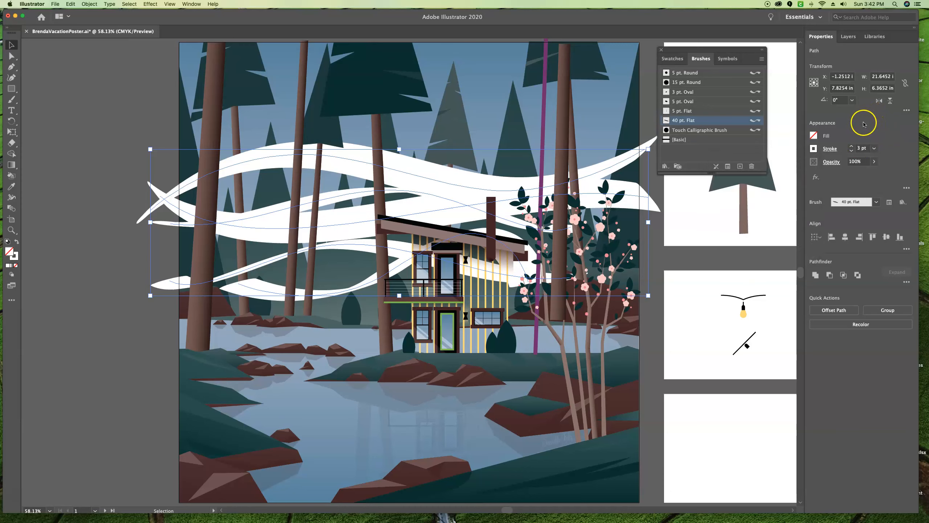
{"action": "left_click", "coordinate": [874, 161]}
{"action": "left_click_drag", "start_coordinate": [872, 173], "coordinate": [845, 177]}
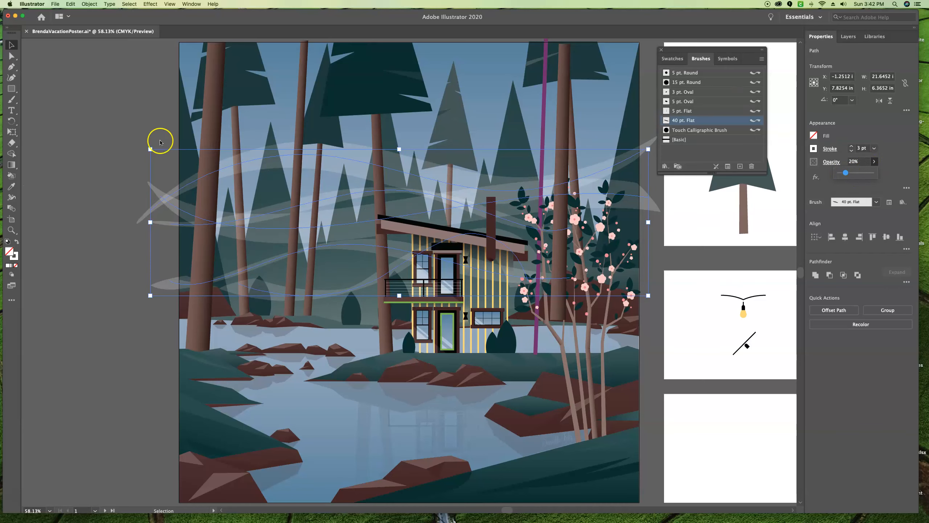
{"action": "left_click", "coordinate": [149, 62]}
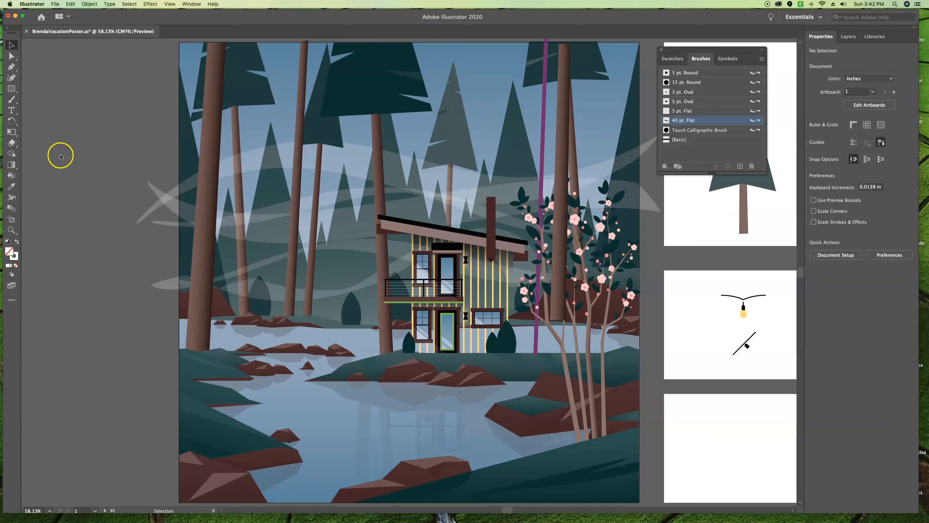
Activate the Paintbrush tool and open the Artistic_Calligraphic brush library
{"action": "left_click", "coordinate": [11, 100]}
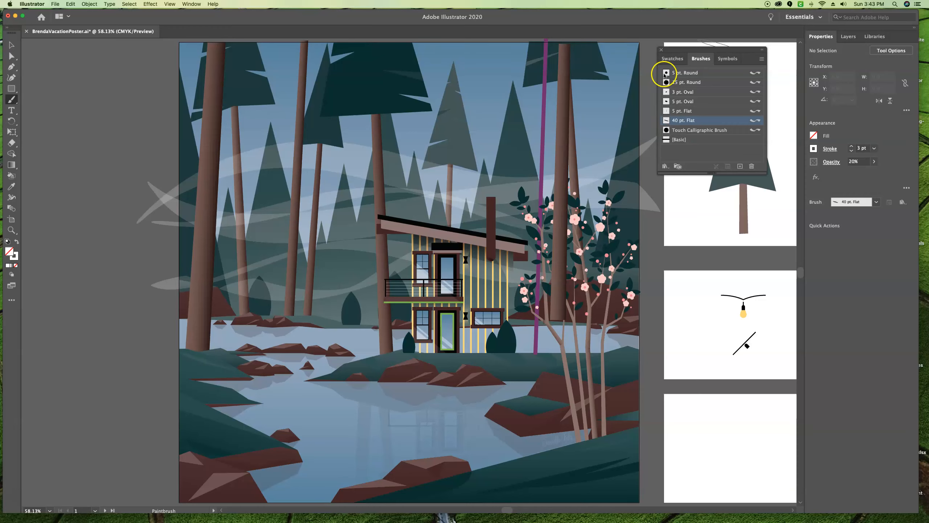
{"action": "left_click", "coordinate": [664, 167]}
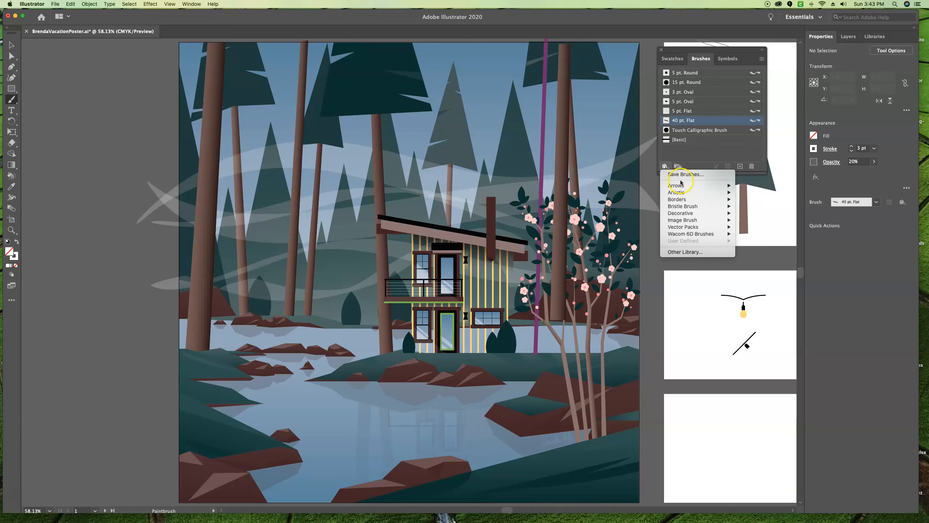
{"action": "mouse_move", "coordinate": [681, 187]}
{"action": "mouse_move", "coordinate": [726, 194]}
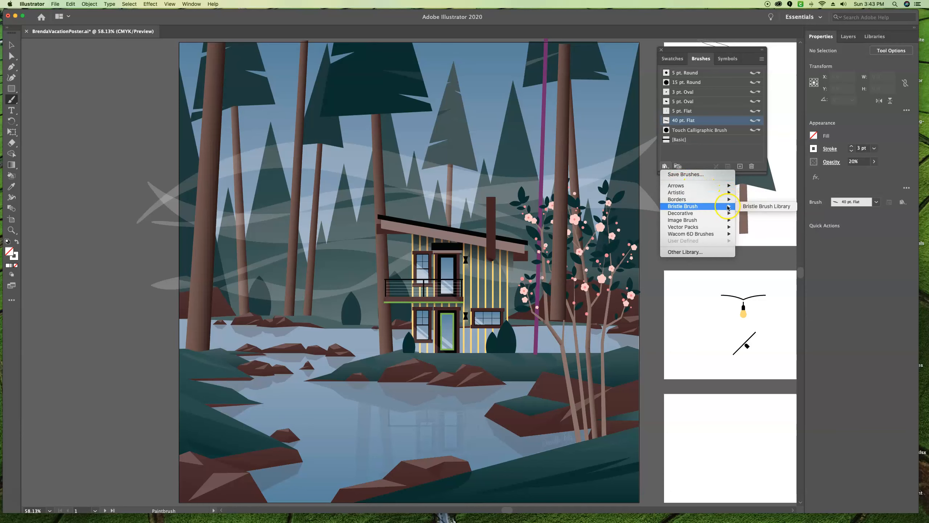
{"action": "left_click", "coordinate": [726, 213]}
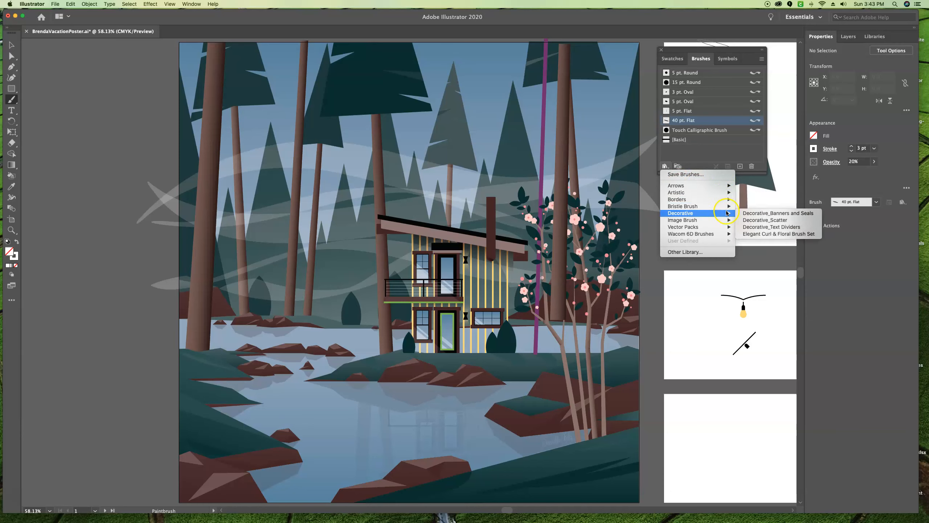
{"action": "mouse_move", "coordinate": [699, 197]}
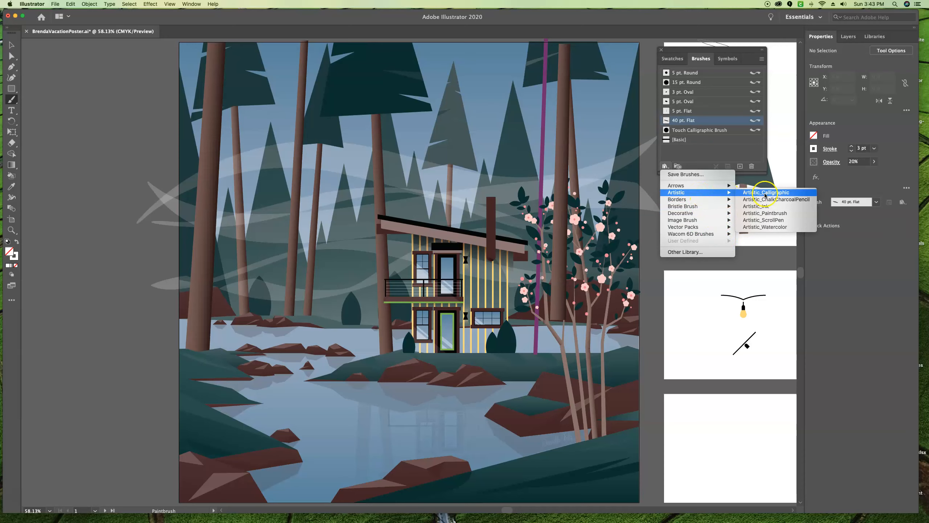
{"action": "left_click", "coordinate": [783, 193]}
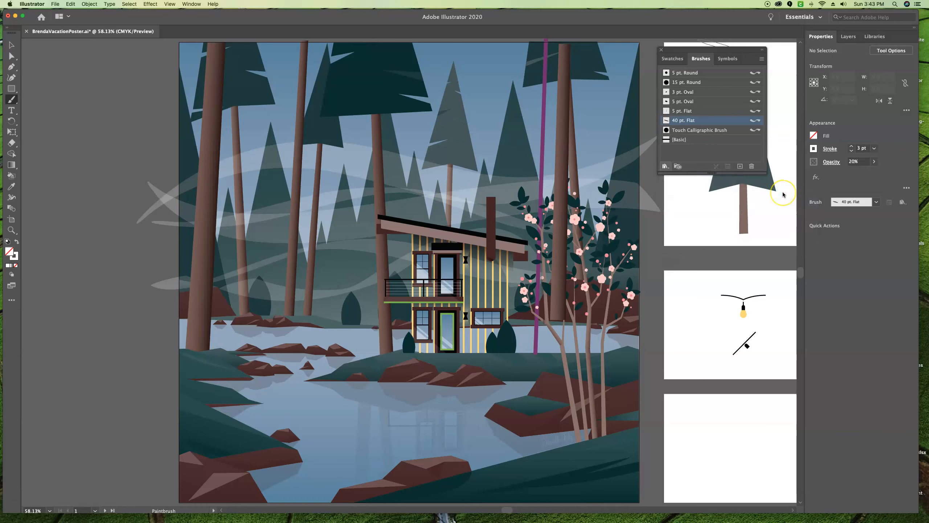
Move and enlarge the Artistic_Calligraphic library and show its brushes as a list with every entry in view
{"action": "left_click_drag", "start_coordinate": [494, 251], "coordinate": [497, 63]}
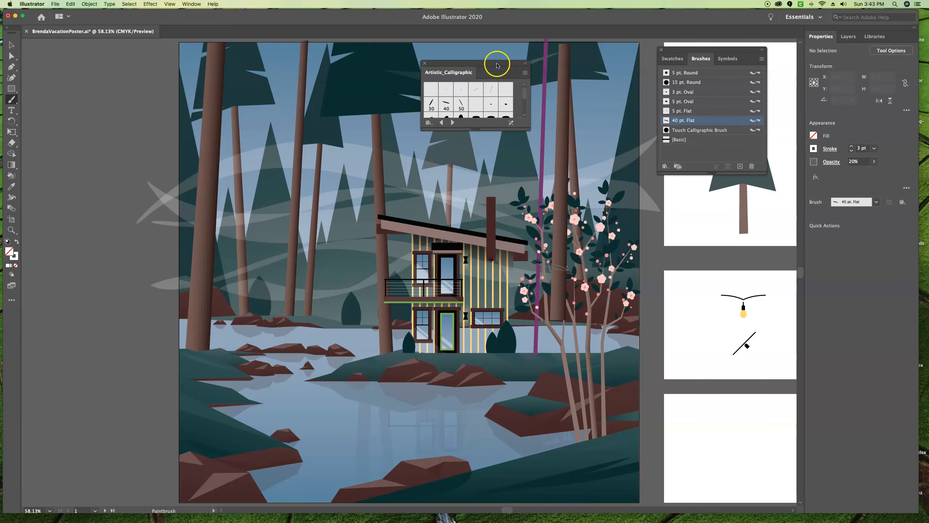
{"action": "left_click_drag", "start_coordinate": [526, 129], "coordinate": [556, 178]}
{"action": "left_click_drag", "start_coordinate": [592, 251], "coordinate": [602, 273]}
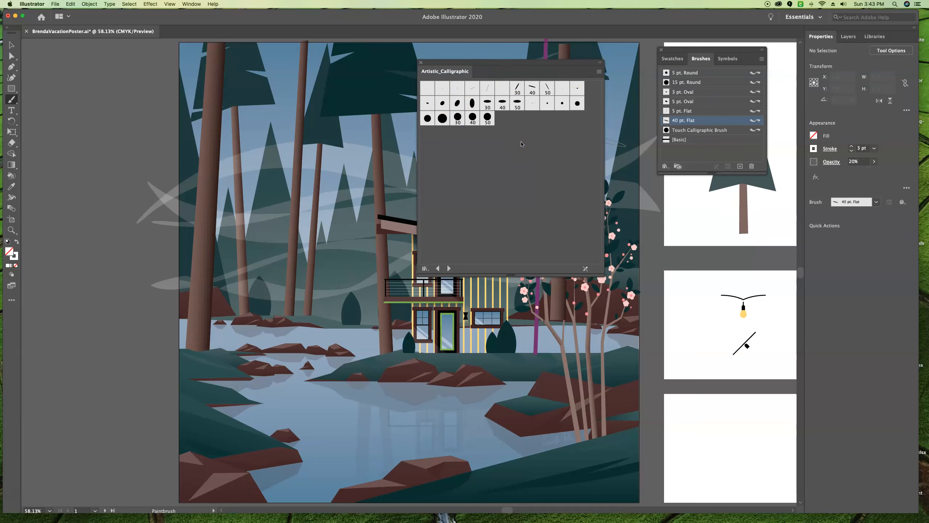
{"action": "left_click", "coordinate": [521, 138]}
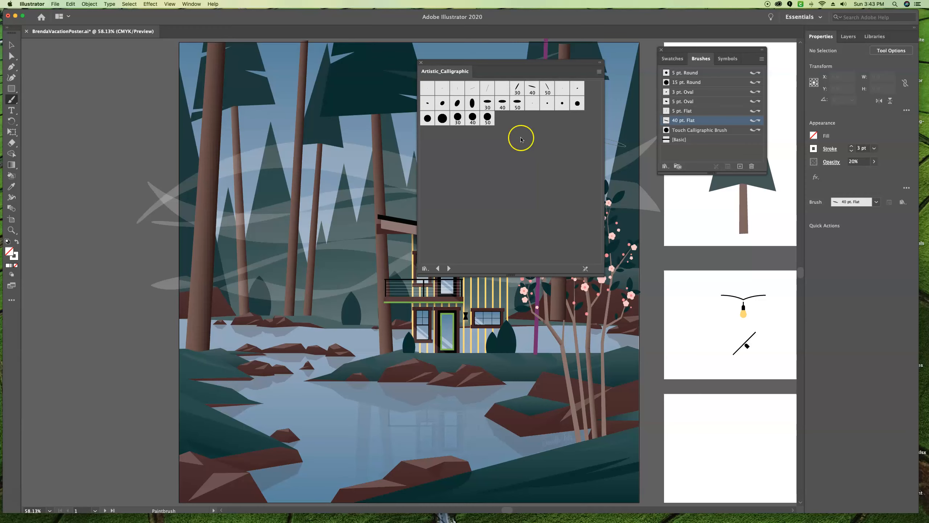
{"action": "left_click", "coordinate": [599, 71]}
{"action": "left_click", "coordinate": [619, 102]}
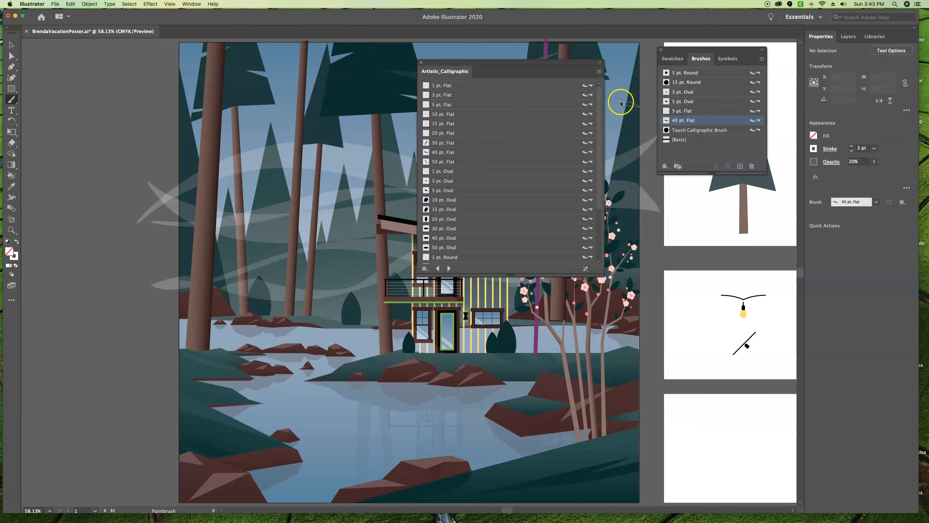
{"action": "left_click_drag", "start_coordinate": [496, 274], "coordinate": [479, 405]}
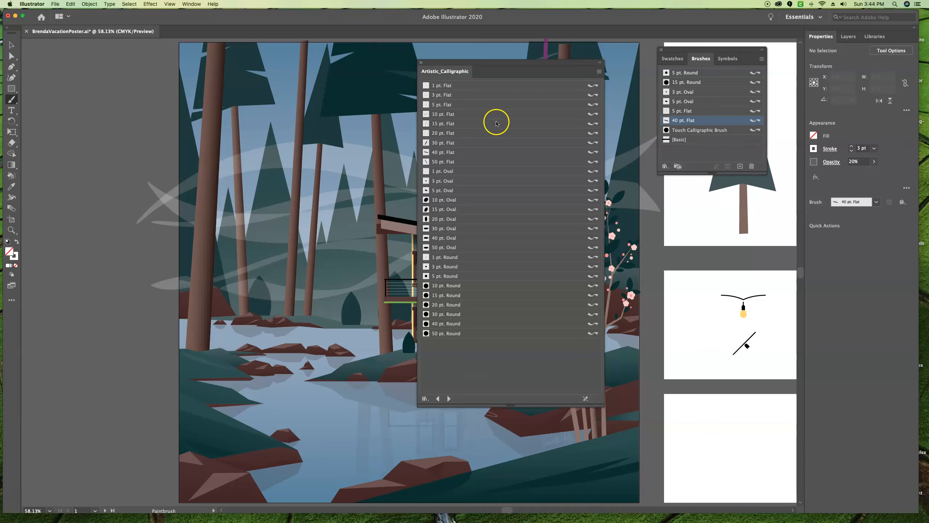
Choose the 15 pt. Flat brush, close its library, and set no fill, a 1 pt stroke weight and 100% opacity
{"action": "left_click", "coordinate": [446, 123]}
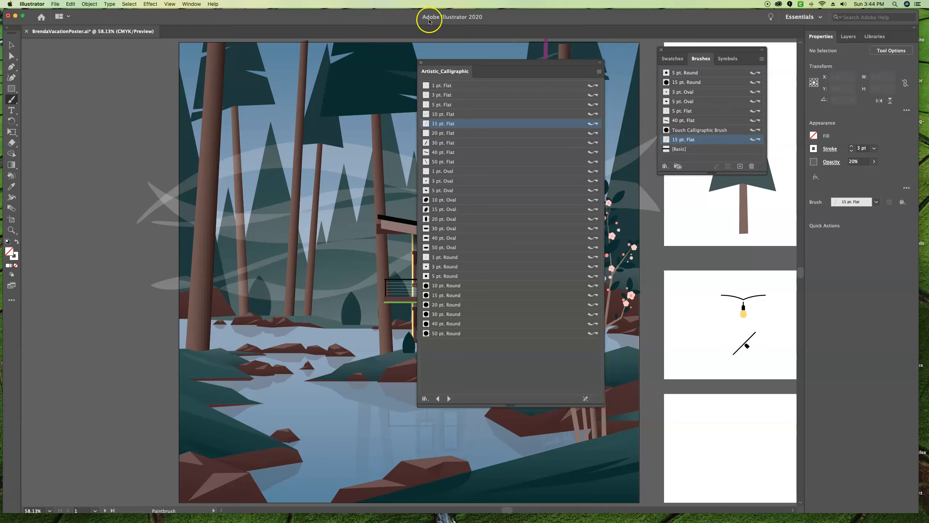
{"action": "left_click", "coordinate": [421, 63]}
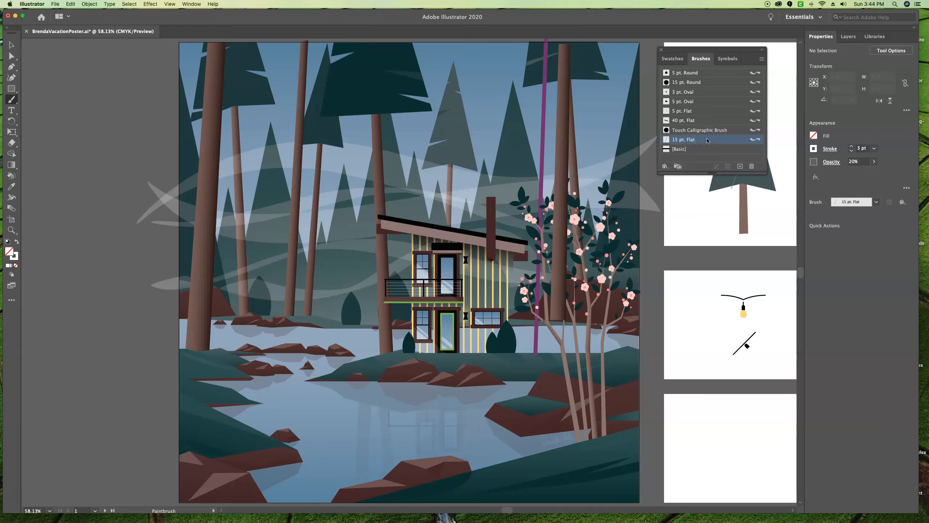
{"action": "left_click", "coordinate": [813, 135]}
{"action": "left_click", "coordinate": [809, 135]}
{"action": "left_click", "coordinate": [851, 145]}
{"action": "left_click", "coordinate": [874, 161]}
{"action": "left_click_drag", "start_coordinate": [849, 172], "coordinate": [900, 174]}
Paint five separate white wavy strokes across the lake in front of the house with the 15 pt. Flat brush
{"action": "mouse_move", "coordinate": [325, 409]}
{"action": "left_mouse_down"}
{"action": "mouse_move", "coordinate": [351, 431]}
{"action": "mouse_move", "coordinate": [370, 421]}
{"action": "left_mouse_up"}
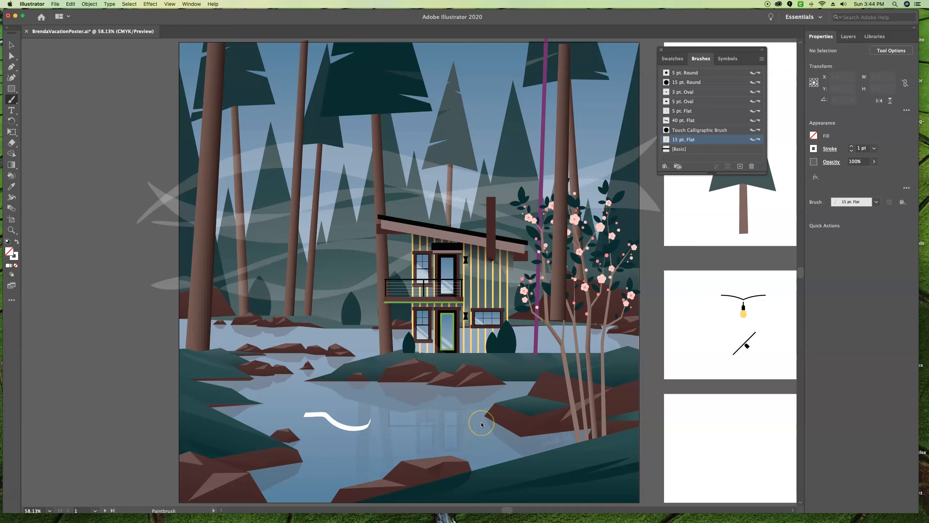
{"action": "mouse_move", "coordinate": [455, 412]}
{"action": "left_mouse_down"}
{"action": "mouse_move", "coordinate": [349, 428]}
{"action": "mouse_move", "coordinate": [315, 414]}
{"action": "left_mouse_up"}
{"action": "mouse_move", "coordinate": [360, 404]}
{"action": "left_mouse_down"}
{"action": "mouse_move", "coordinate": [416, 413]}
{"action": "mouse_move", "coordinate": [447, 400]}
{"action": "left_mouse_up"}
{"action": "mouse_move", "coordinate": [401, 434]}
{"action": "left_mouse_down"}
{"action": "mouse_move", "coordinate": [433, 426]}
{"action": "mouse_move", "coordinate": [481, 439]}
{"action": "left_mouse_up"}
{"action": "mouse_move", "coordinate": [311, 453]}
{"action": "left_mouse_down"}
{"action": "mouse_move", "coordinate": [348, 446]}
{"action": "mouse_move", "coordinate": [413, 454]}
{"action": "left_mouse_up"}
{"action": "left_click_drag", "start_coordinate": [266, 389], "coordinate": [329, 395]}
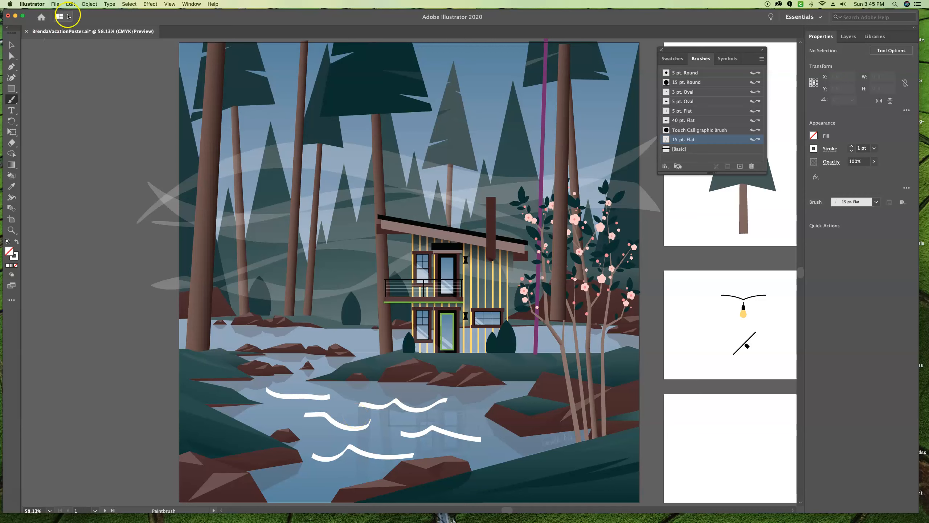
Save the poster as a new Illustrator file in the Lesson12 folder, with 336 added to the end of its name
{"action": "left_click", "coordinate": [54, 4]}
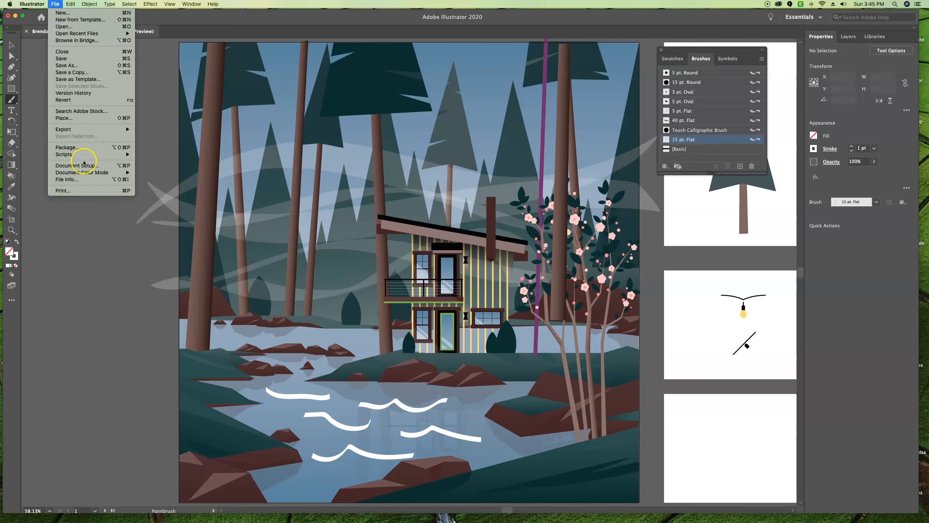
{"action": "left_click", "coordinate": [67, 67]}
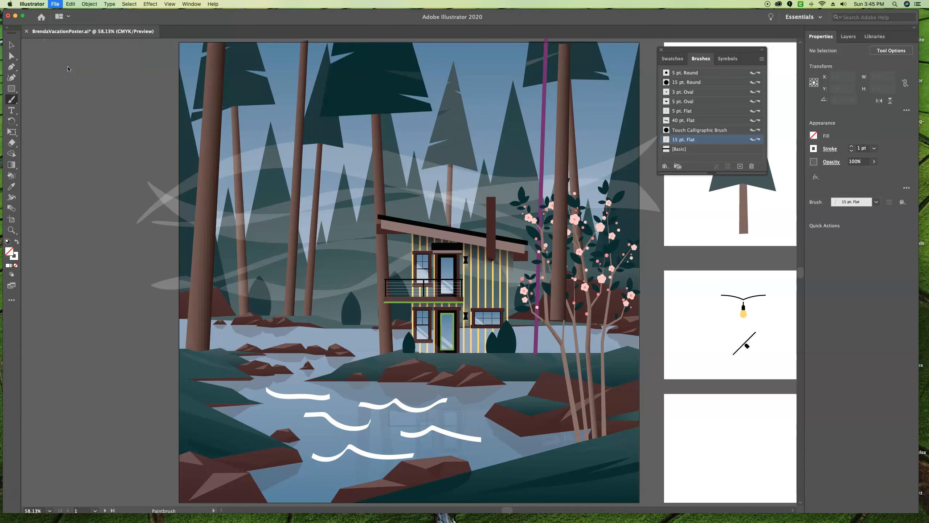
{"action": "left_click", "coordinate": [483, 102]}
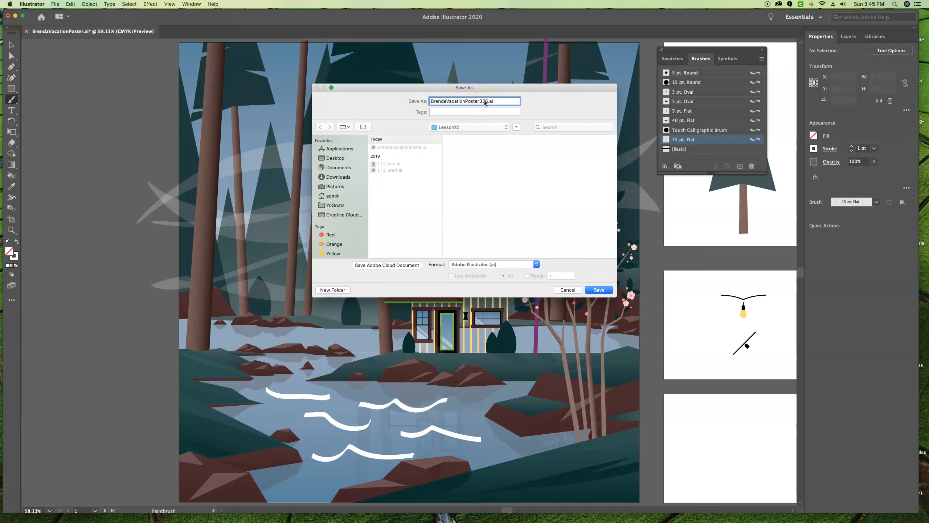
{"action": "left_click", "coordinate": [599, 290]}
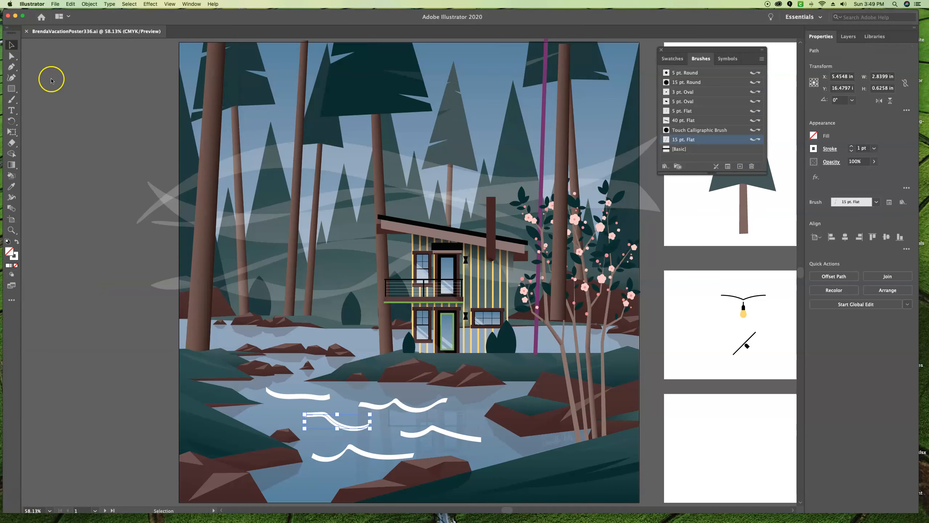
Select the white wave just below the house and extend its right end toward the rocky bank with the Paintbrush
{"action": "left_click", "coordinate": [90, 101]}
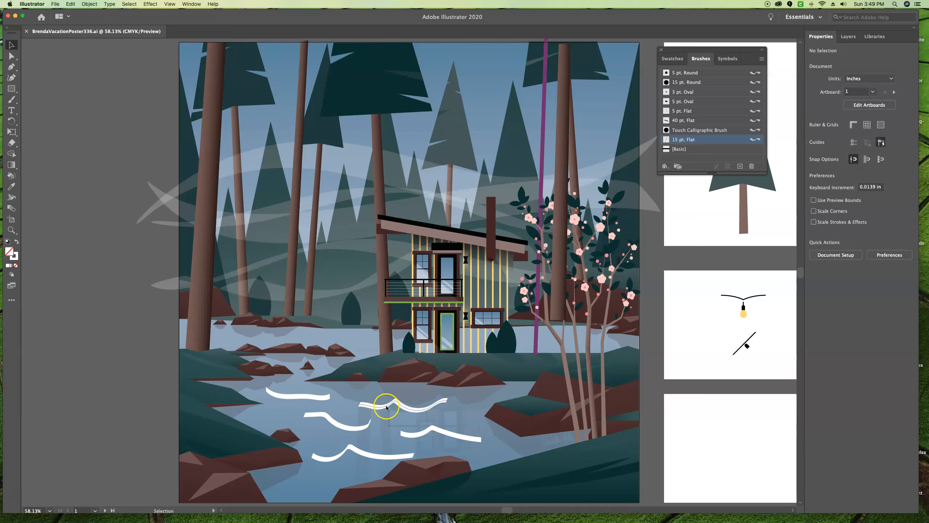
{"action": "left_click", "coordinate": [405, 407]}
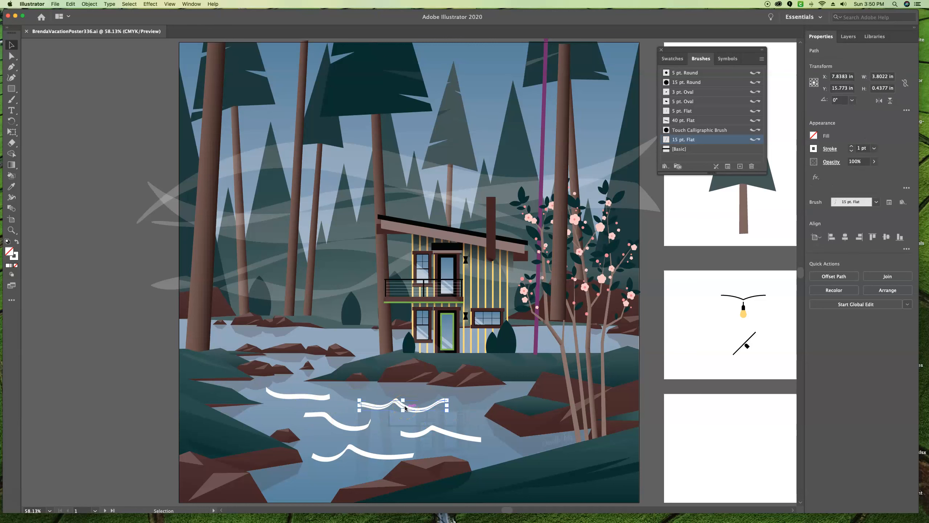
{"action": "left_click", "coordinate": [12, 99]}
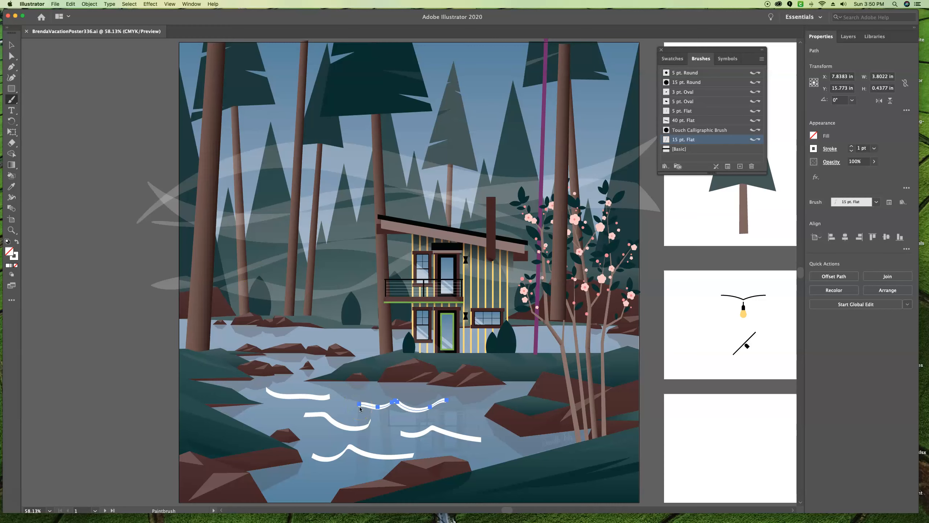
{"action": "mouse_move", "coordinate": [359, 406]}
{"action": "left_mouse_down"}
{"action": "mouse_move", "coordinate": [422, 429]}
{"action": "mouse_move", "coordinate": [443, 396]}
{"action": "mouse_move", "coordinate": [431, 404]}
{"action": "mouse_move", "coordinate": [450, 402]}
{"action": "left_mouse_up"}
{"action": "mouse_move", "coordinate": [423, 412]}
{"action": "left_mouse_down"}
{"action": "mouse_move", "coordinate": [421, 387]}
{"action": "mouse_move", "coordinate": [423, 396]}
{"action": "left_mouse_up"}
{"action": "left_click_drag", "start_coordinate": [424, 396], "coordinate": [443, 403]}
{"action": "left_click_drag", "start_coordinate": [443, 403], "coordinate": [511, 393]}
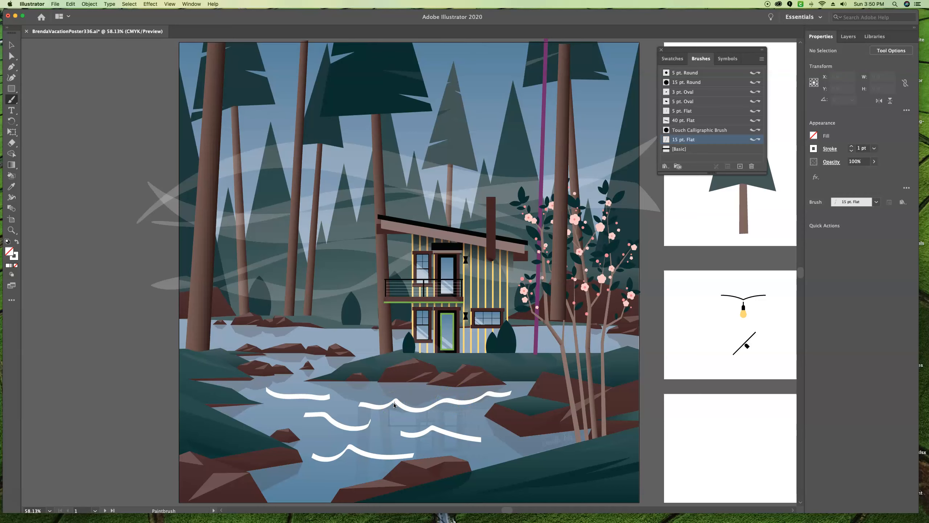
Select the upper-left white wave on the lake and repaint its right part so it reaches the neighboring wave
{"action": "left_click", "coordinate": [321, 394], "text": "super"}
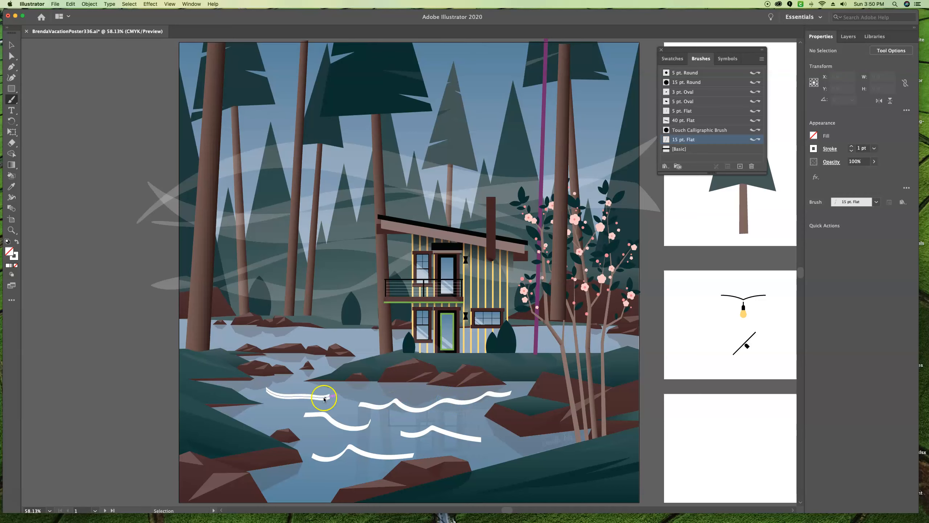
{"action": "left_click", "coordinate": [295, 397], "text": "super"}
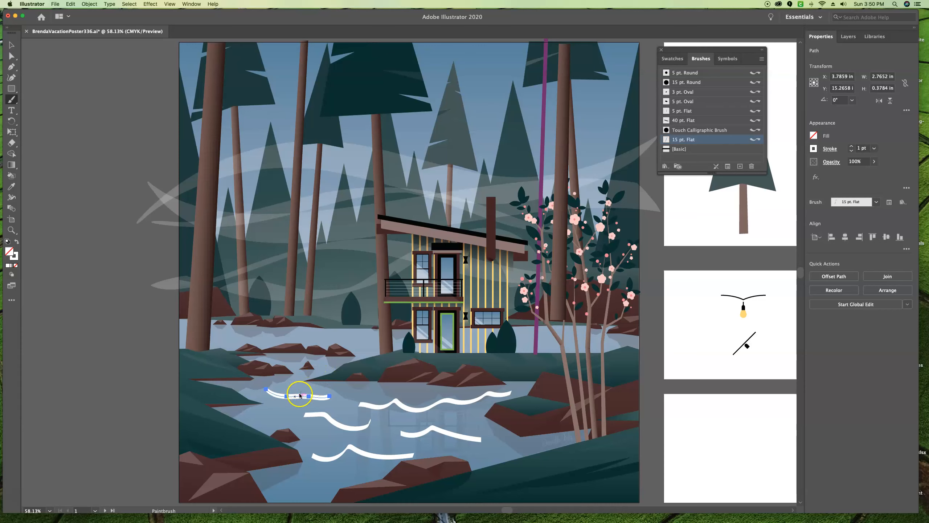
{"action": "left_click_drag", "start_coordinate": [295, 398], "coordinate": [309, 435]}
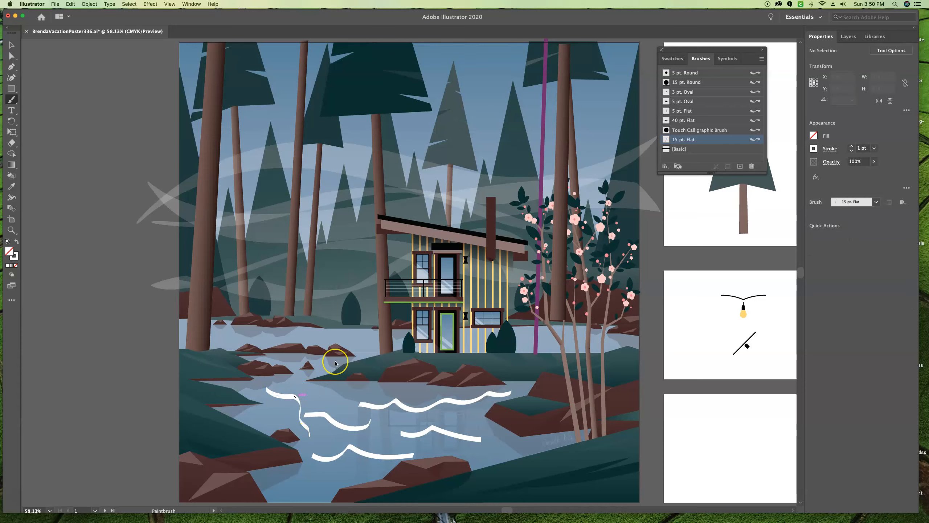
{"action": "key", "text": "super+z"}
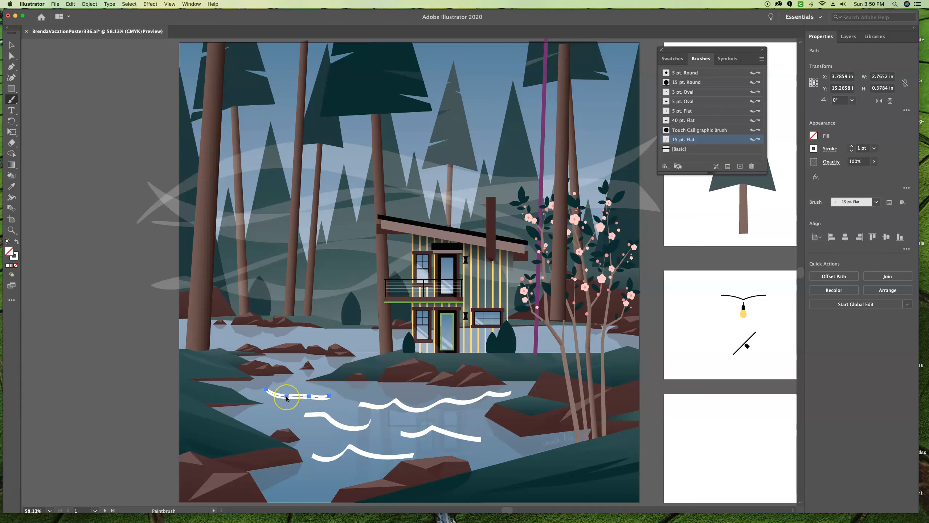
{"action": "mouse_move", "coordinate": [287, 399]}
{"action": "left_mouse_down"}
{"action": "mouse_move", "coordinate": [292, 385]}
{"action": "mouse_move", "coordinate": [359, 391]}
{"action": "left_mouse_up"}
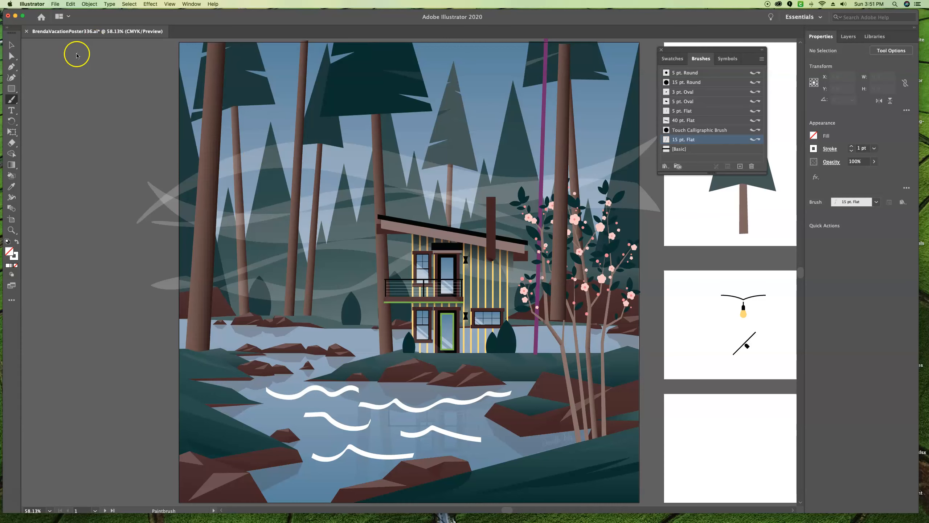
Set the Paintbrush tool's fidelity to Smooth and enable keeping new strokes selected
{"action": "double_click", "coordinate": [11, 101]}
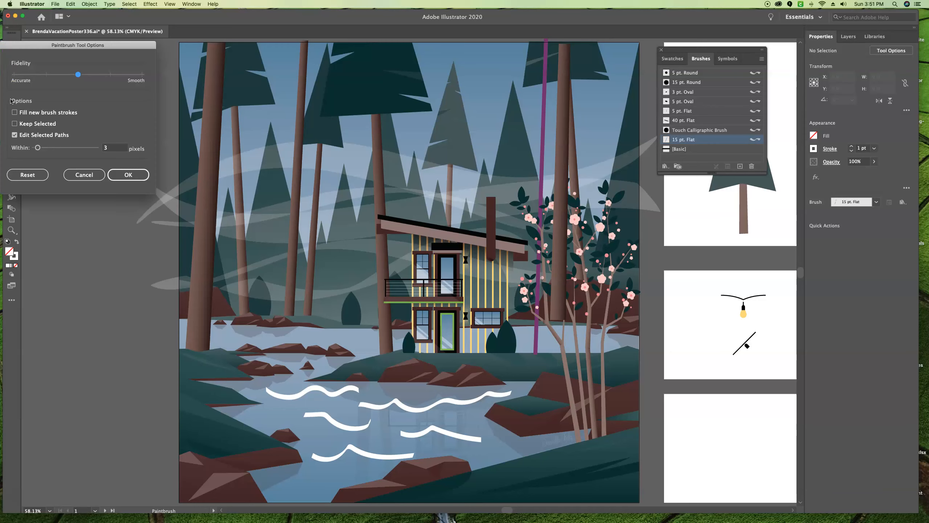
{"action": "mouse_move", "coordinate": [83, 47]}
{"action": "left_mouse_down"}
{"action": "mouse_move", "coordinate": [90, 30]}
{"action": "mouse_move", "coordinate": [353, 72]}
{"action": "left_mouse_up"}
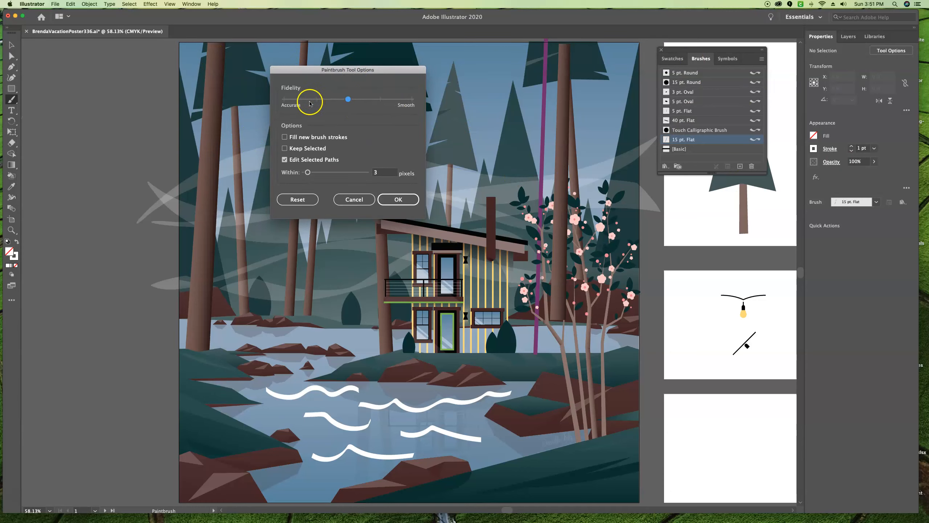
{"action": "left_click_drag", "start_coordinate": [353, 100], "coordinate": [421, 99]}
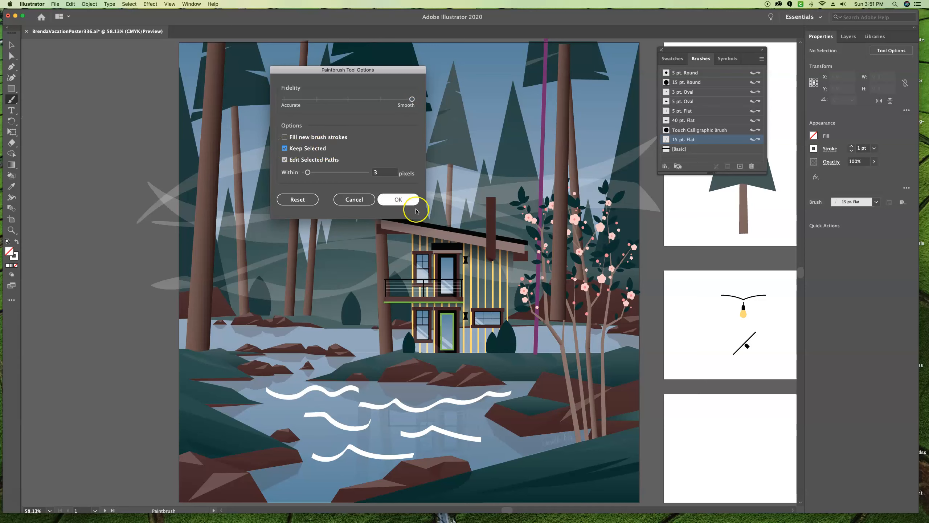
{"action": "left_click", "coordinate": [398, 200]}
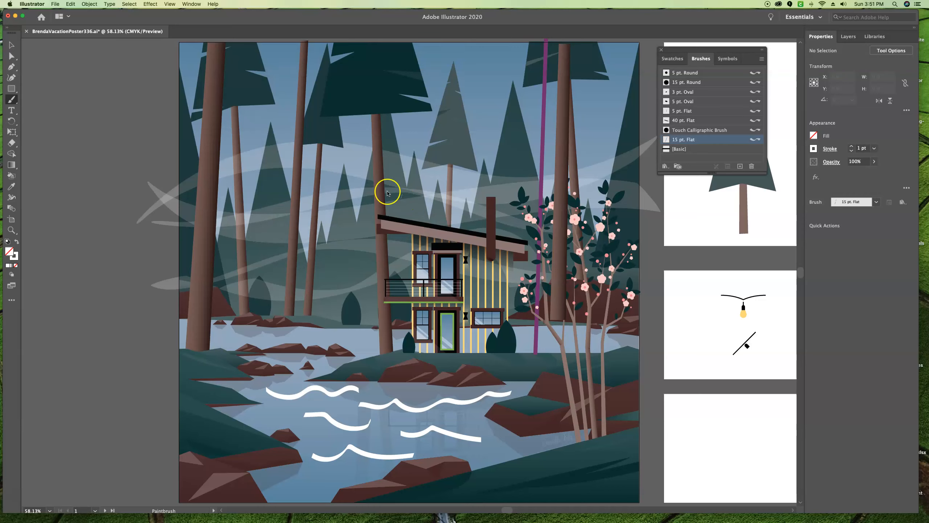
With a 2 pt stroke weight, paint and extend a wave on the lake's right side, and paint a longer wave across its left side
{"action": "left_click", "coordinate": [852, 146]}
{"action": "left_click_drag", "start_coordinate": [512, 445], "coordinate": [434, 412]}
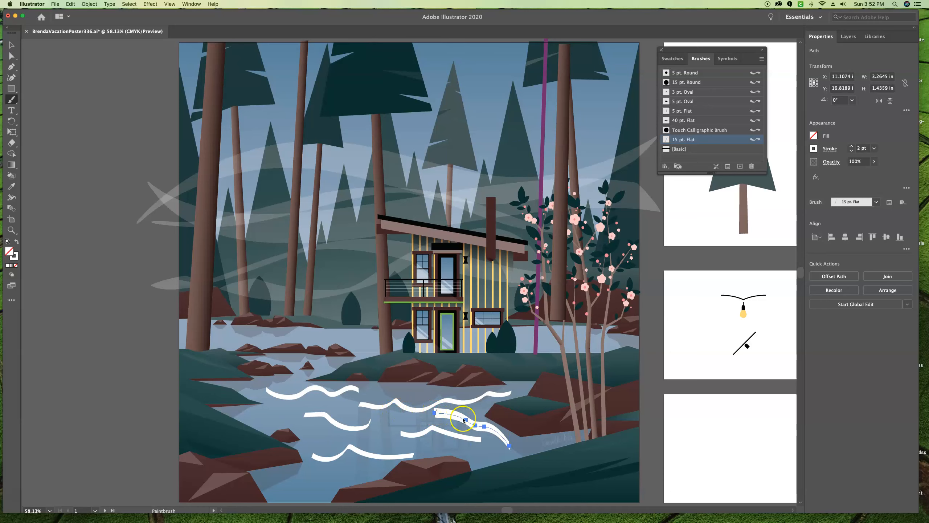
{"action": "left_click_drag", "start_coordinate": [435, 414], "coordinate": [384, 418]}
{"action": "mouse_move", "coordinate": [243, 409]}
{"action": "left_mouse_down"}
{"action": "mouse_move", "coordinate": [302, 417]}
{"action": "mouse_move", "coordinate": [361, 445]}
{"action": "mouse_move", "coordinate": [421, 447]}
{"action": "left_mouse_up"}
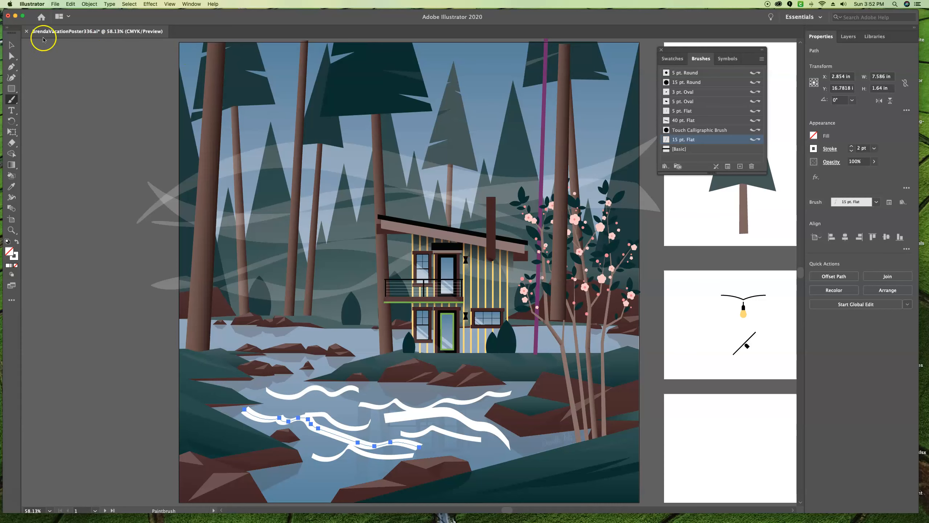
{"action": "left_click", "coordinate": [11, 44]}
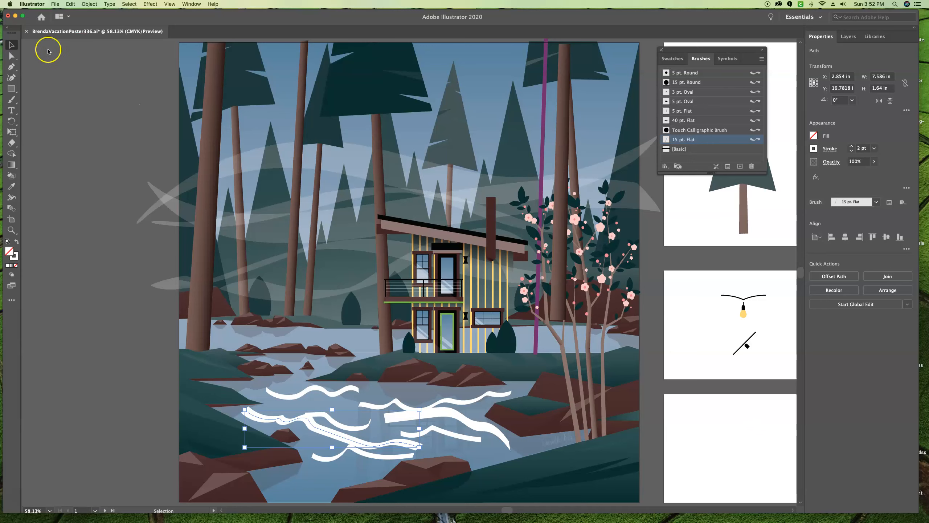
Deselect the wave and edit the 15 pt. Flat calligraphic brush, renaming it 20 pt. Flat and setting its size to 20 pt
{"action": "left_click", "coordinate": [127, 108]}
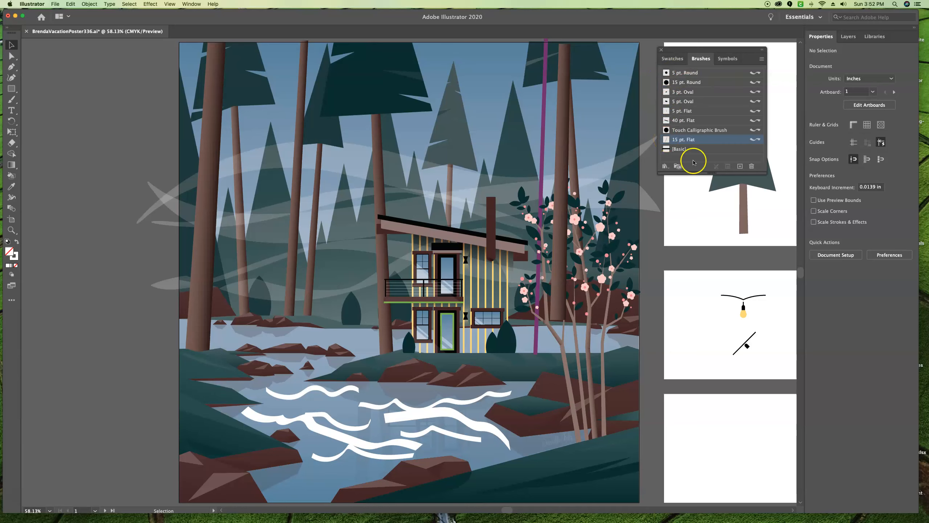
{"action": "double_click", "coordinate": [666, 139]}
{"action": "mouse_move", "coordinate": [224, 40]}
{"action": "left_mouse_down"}
{"action": "mouse_move", "coordinate": [410, 63]}
{"action": "mouse_move", "coordinate": [592, 60]}
{"action": "left_mouse_up"}
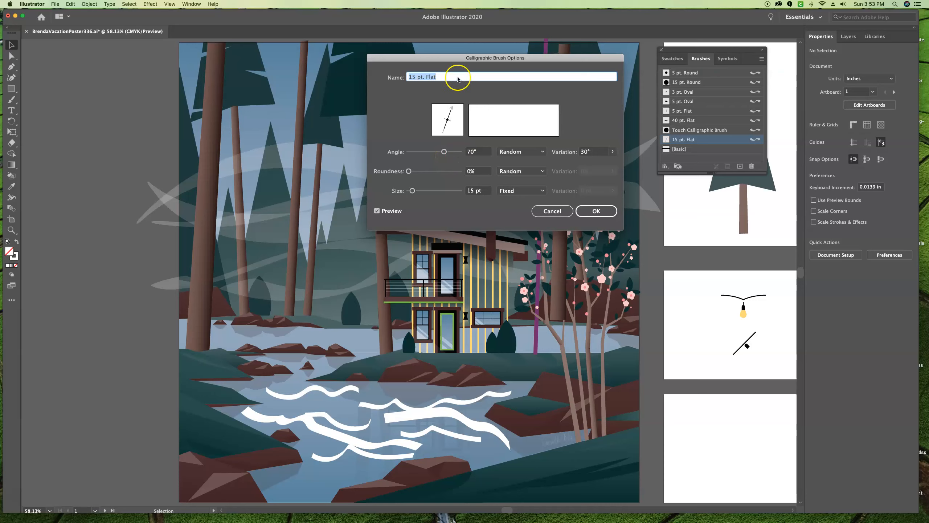
{"action": "double_click", "coordinate": [411, 77]}
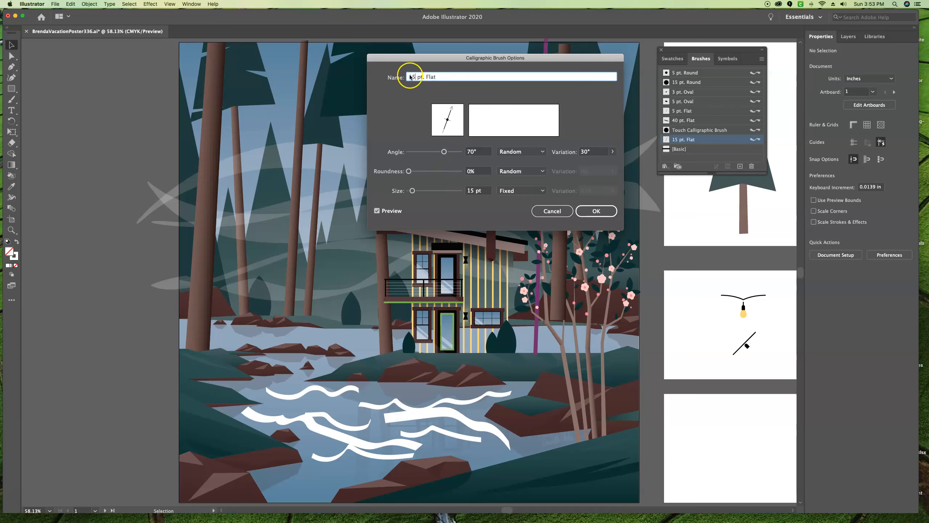
{"action": "type", "text": "20"}
{"action": "left_click_drag", "start_coordinate": [412, 190], "coordinate": [415, 189]}
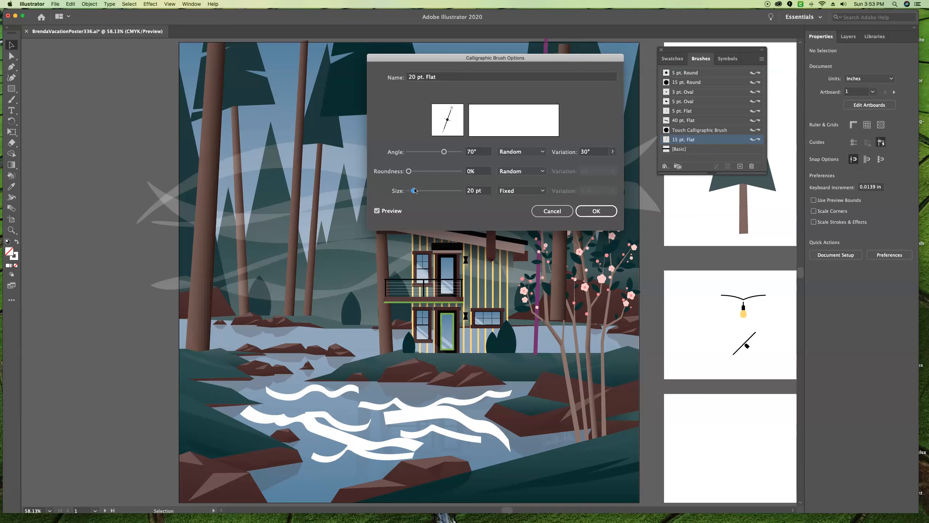
Set the brush's angle to 21° with the Fixed option, and accept the changes using Leave Strokes for the existing artwork
{"action": "mouse_move", "coordinate": [443, 151]}
{"action": "left_mouse_down"}
{"action": "mouse_move", "coordinate": [420, 153]}
{"action": "mouse_move", "coordinate": [438, 154]}
{"action": "left_mouse_up"}
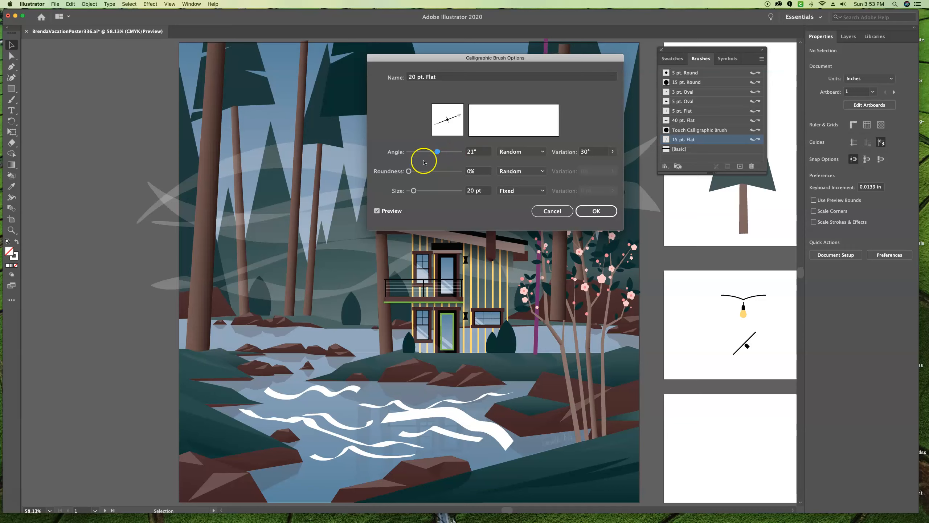
{"action": "left_click", "coordinate": [541, 152]}
{"action": "left_click", "coordinate": [530, 161]}
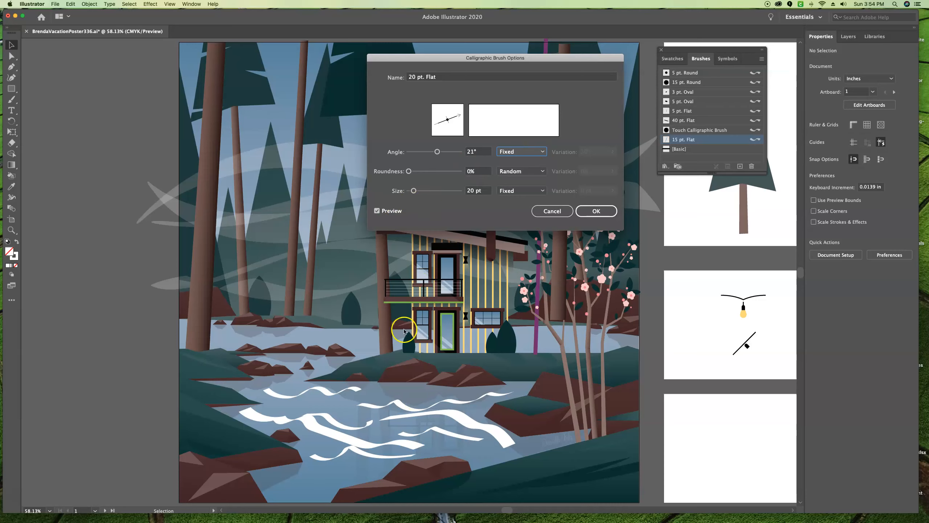
{"action": "left_click", "coordinate": [377, 211]}
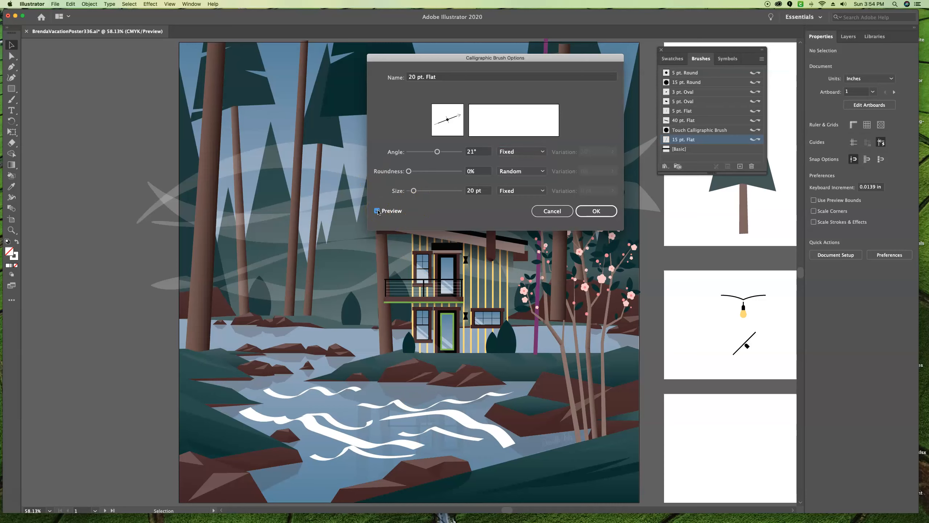
{"action": "left_click", "coordinate": [416, 210]}
{"action": "left_click", "coordinate": [602, 215]}
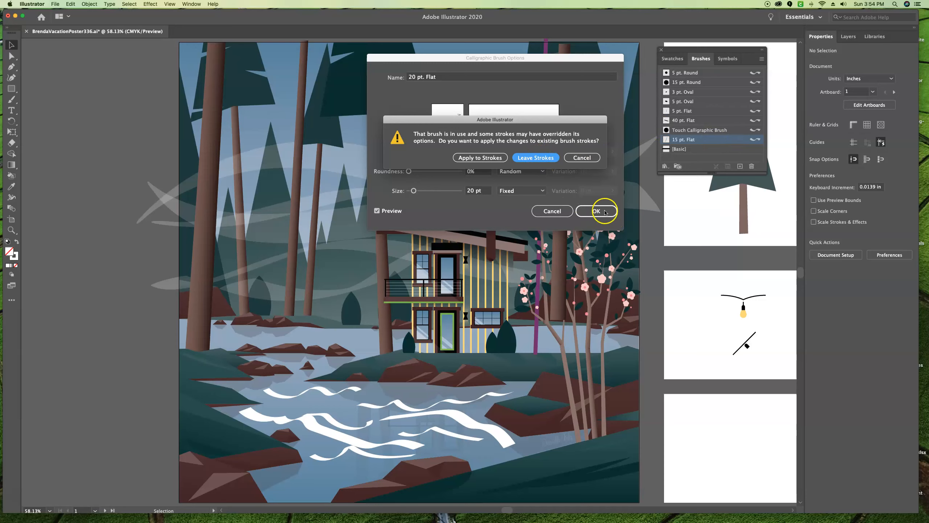
{"action": "left_click", "coordinate": [535, 158]}
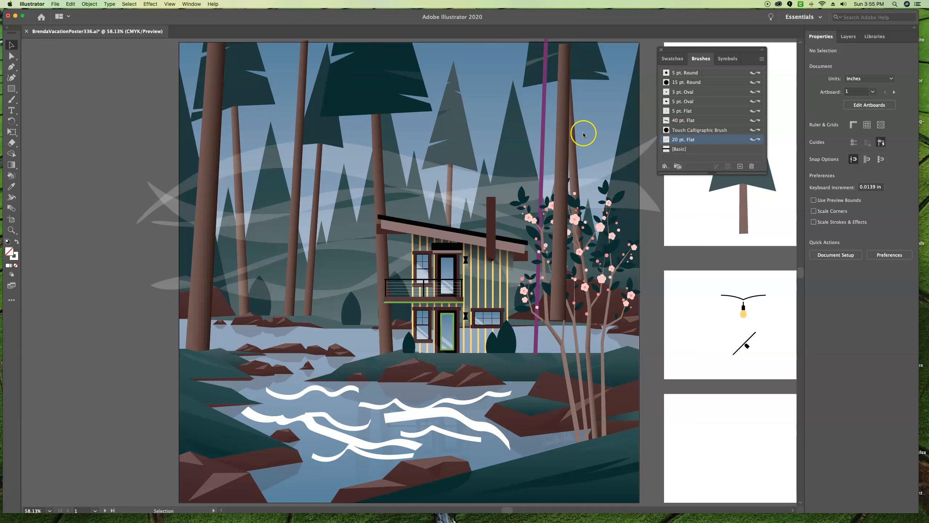
Remove the brush from the purple vertical line beside the house, set its stroke weight to 10 pt, and deselect it
{"action": "left_click", "coordinate": [543, 137]}
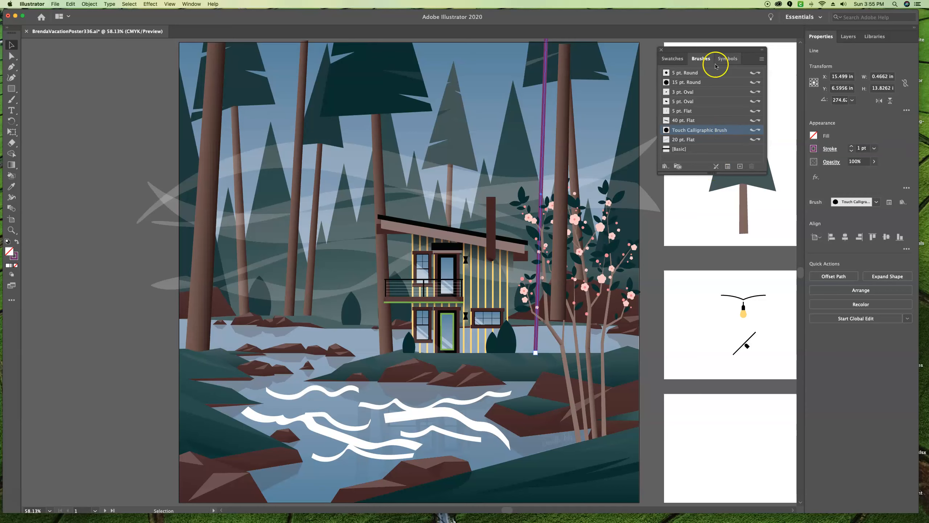
{"action": "left_click", "coordinate": [715, 167]}
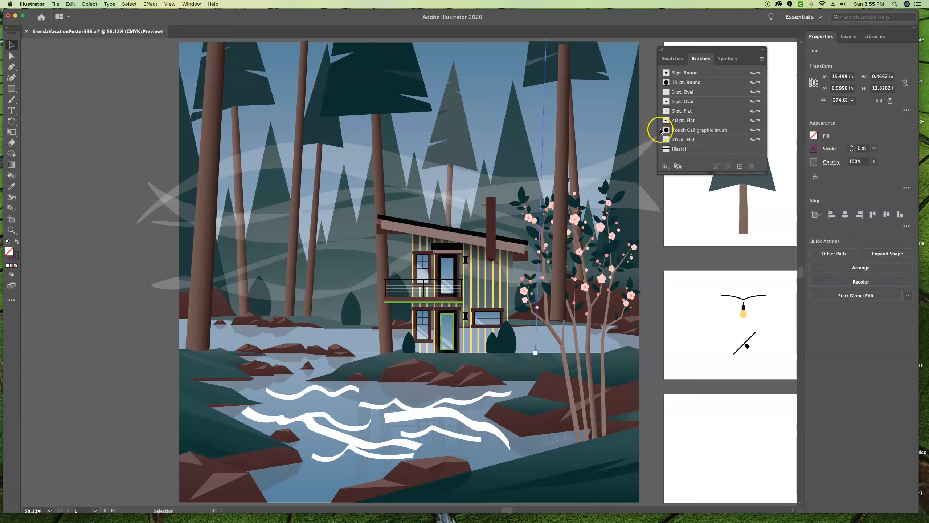
{"action": "double_click", "coordinate": [860, 149]}
{"action": "key", "text": "Return"}
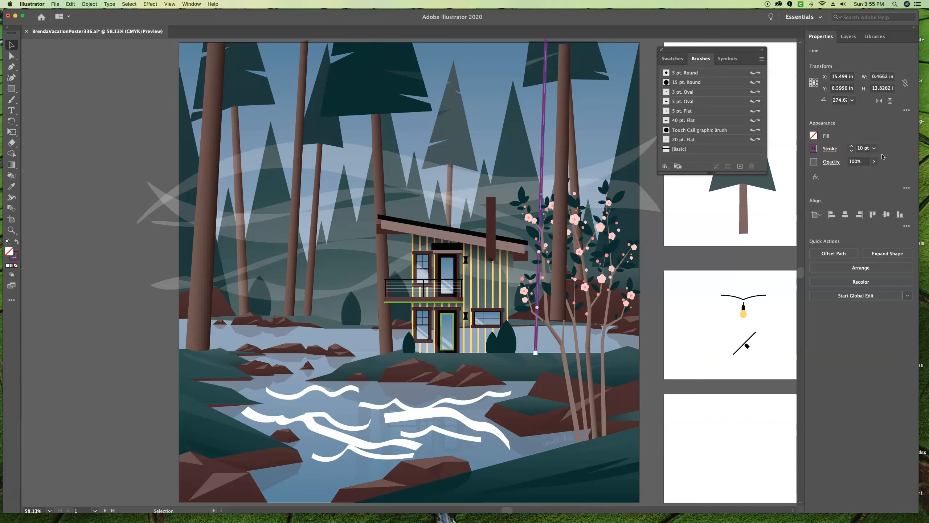
{"action": "left_click", "coordinate": [142, 108]}
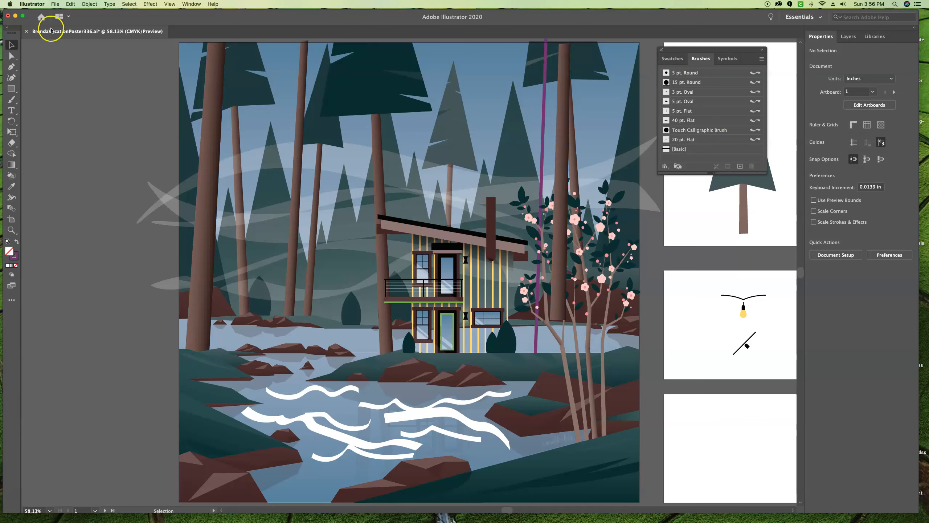
Save the poster with Save As in the Lesson12 folder, in Adobe Illustrator (ai) format with the Illustrator 2020 version options
{"action": "left_click", "coordinate": [56, 5]}
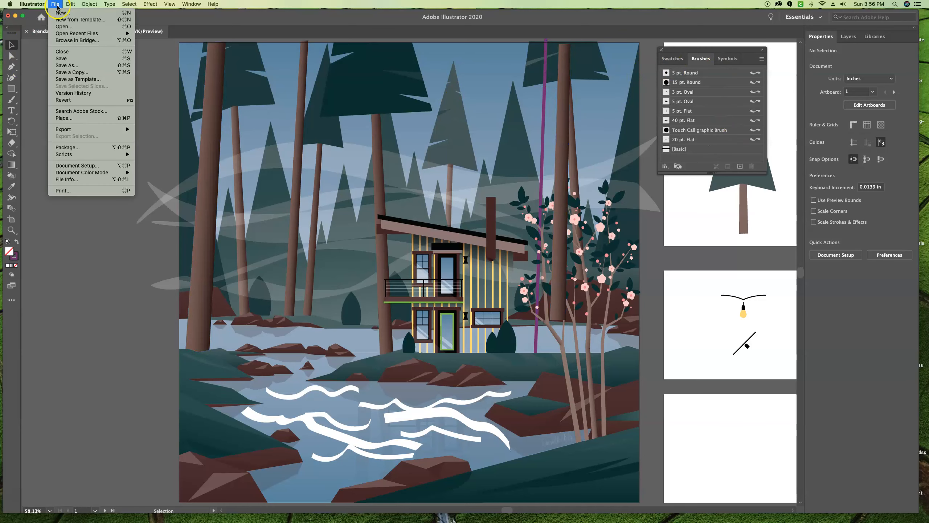
{"action": "left_click", "coordinate": [66, 66]}
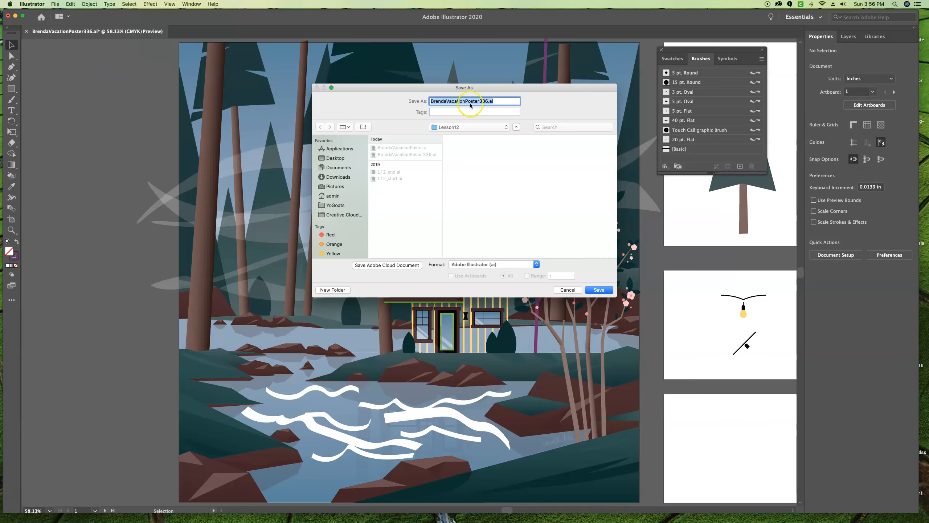
{"action": "left_click", "coordinate": [490, 104]}
{"action": "left_click", "coordinate": [598, 289]}
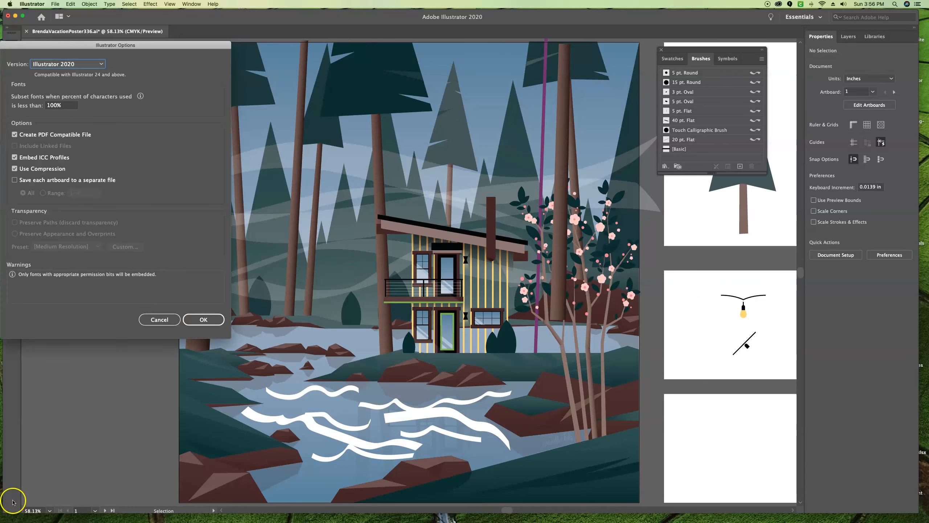
{"action": "left_click", "coordinate": [204, 319]}
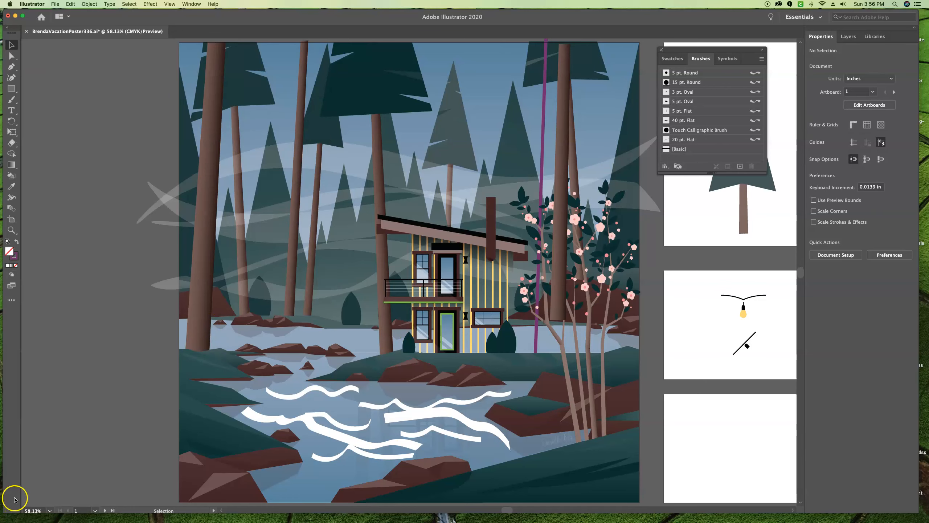